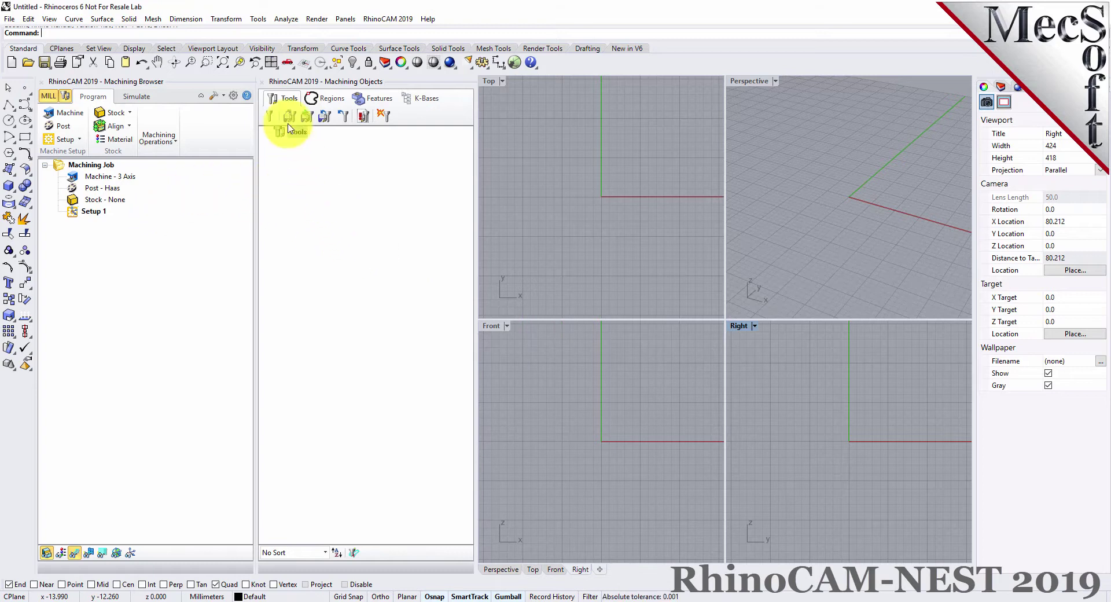
Close the RhinoCAM Machining Browser panel.
left_click(41, 83)
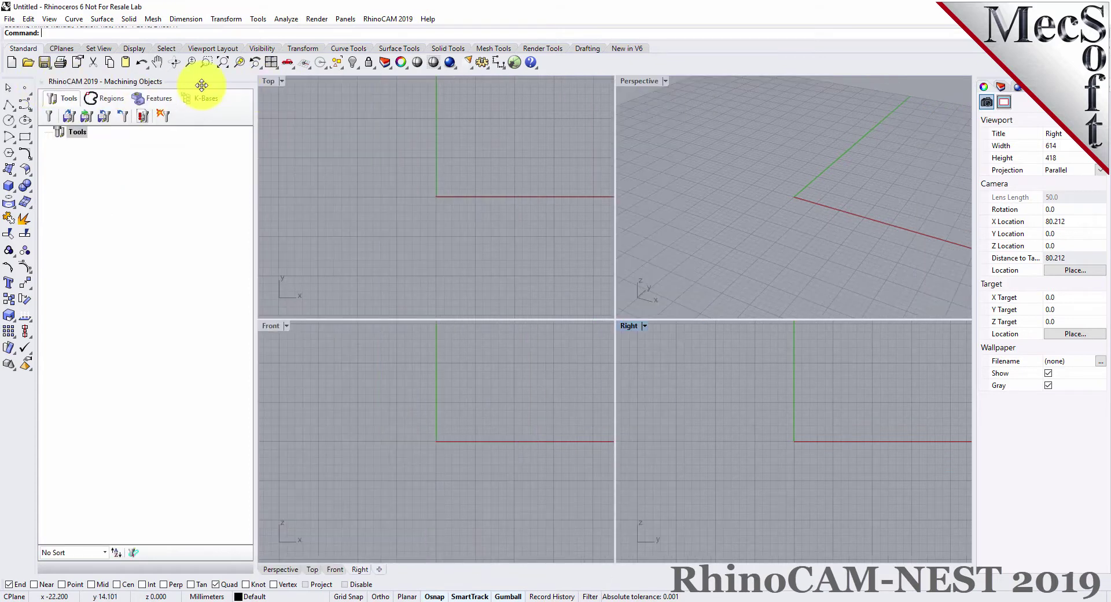
Close the Machining Objects panel and launch the RhinoCAM 2019 NEST module.
left_click(41, 82)
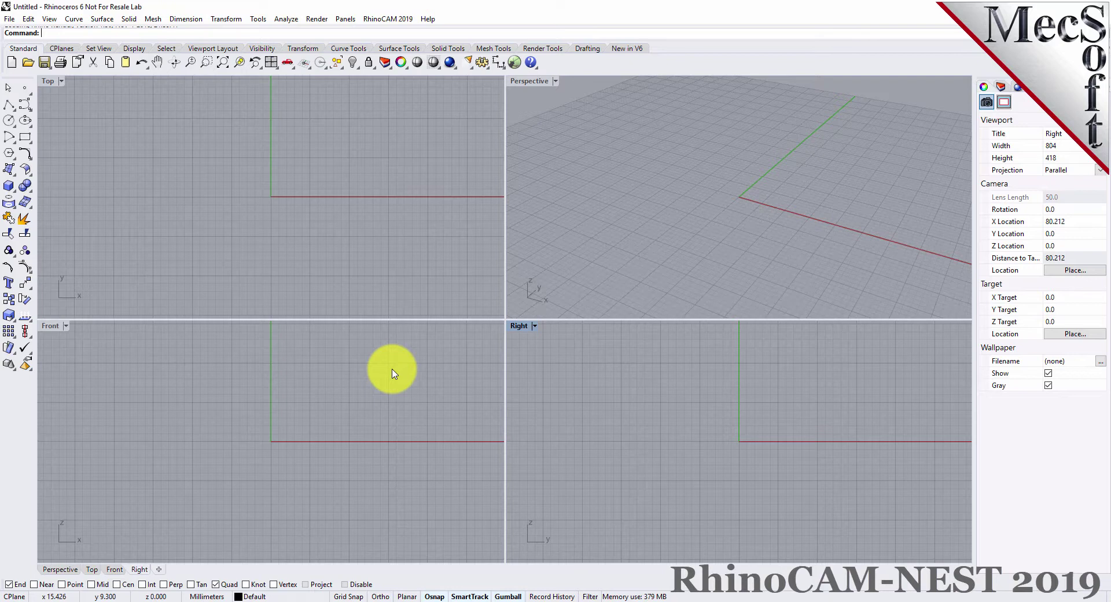
left_click(393, 20)
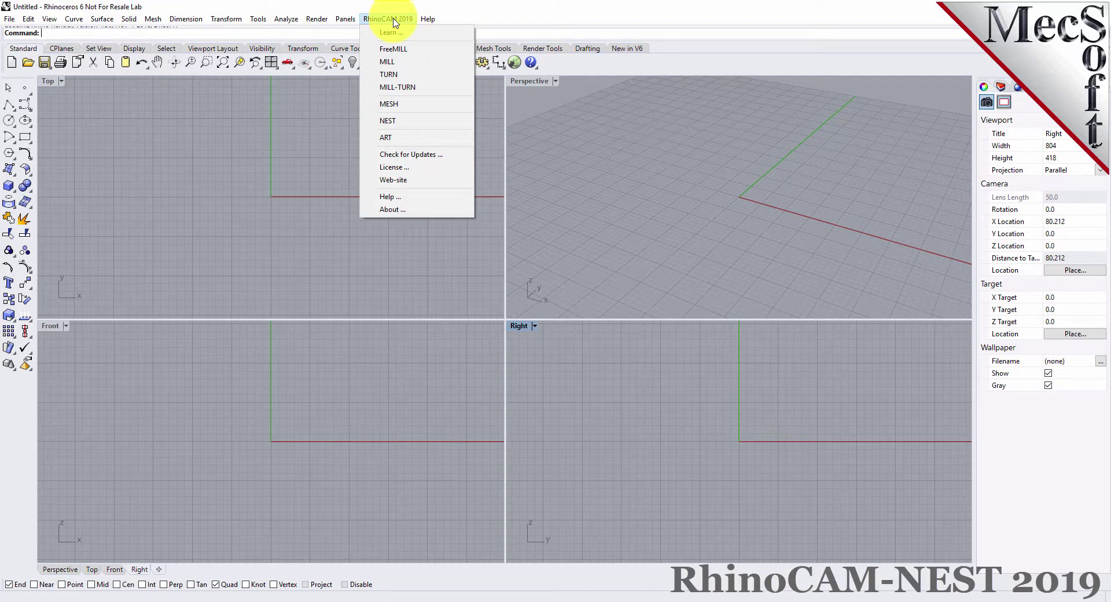
left_click(431, 121)
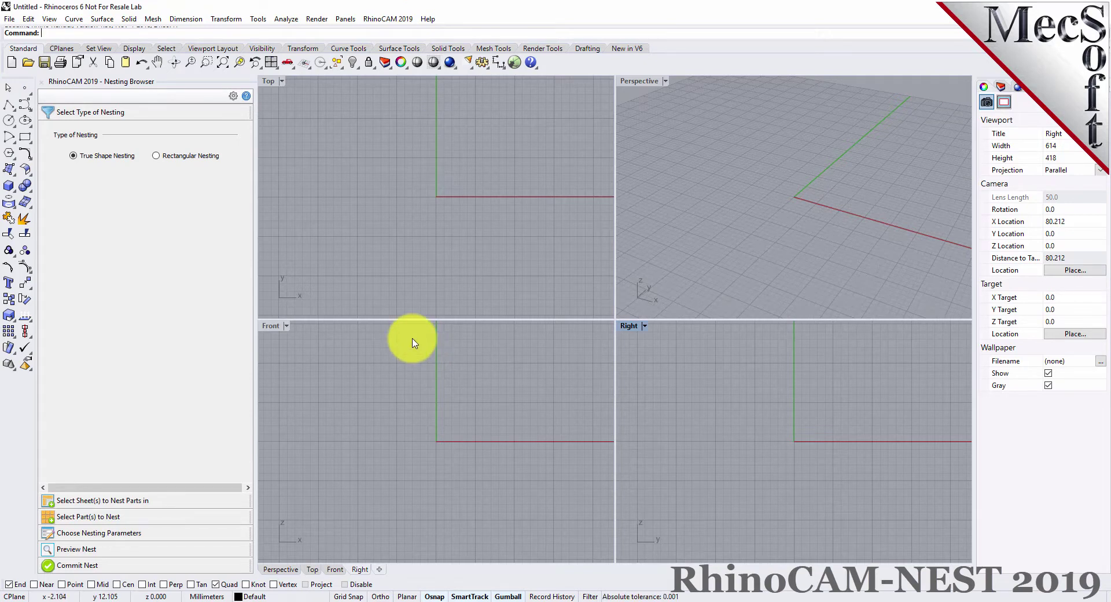
left_click(114, 113)
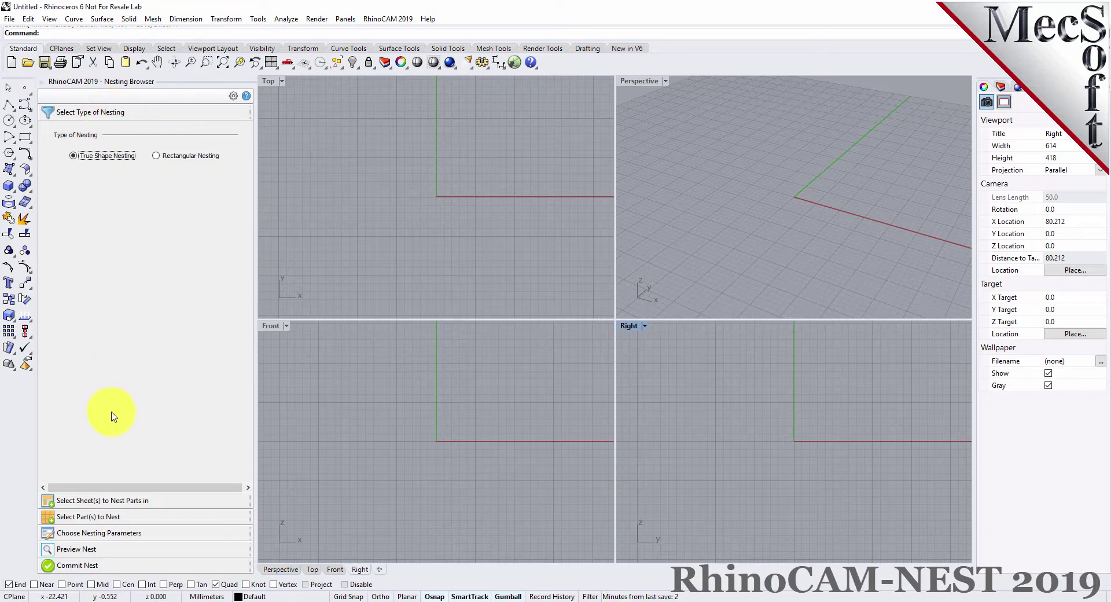
Expand all Nesting Browser sections, widen the panel, and return to the nesting type choices.
left_click(92, 501)
left_click(97, 520)
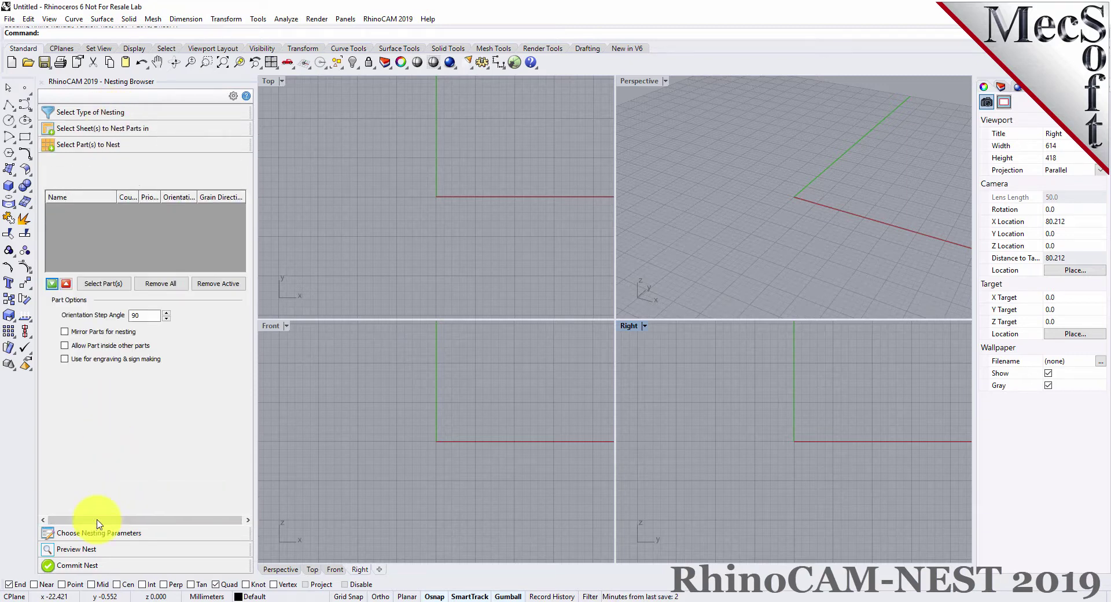
left_click(95, 529)
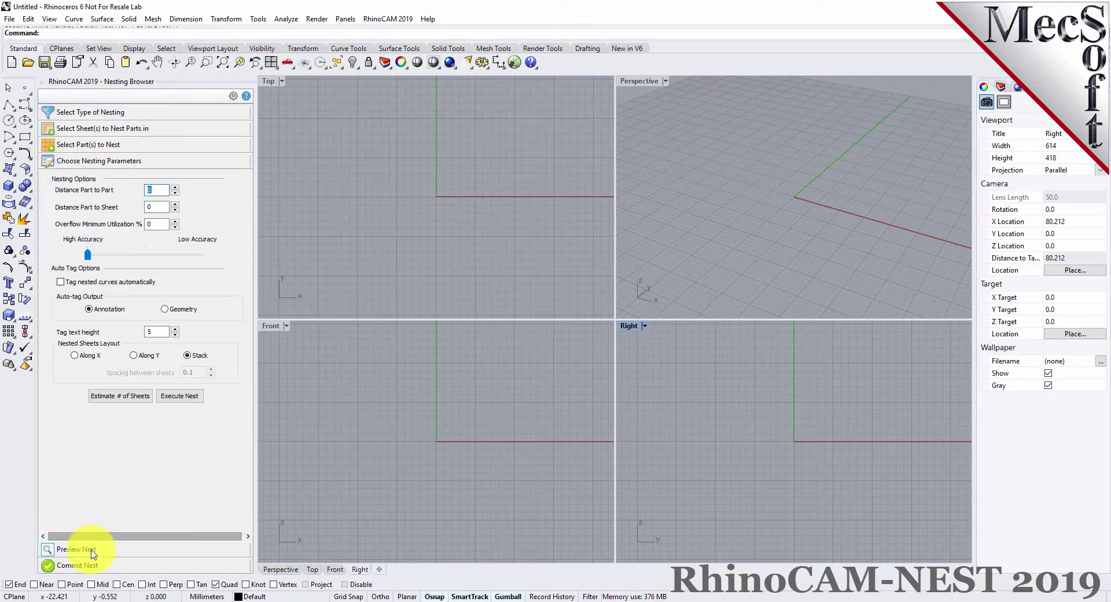
left_click(94, 548)
left_click(93, 566)
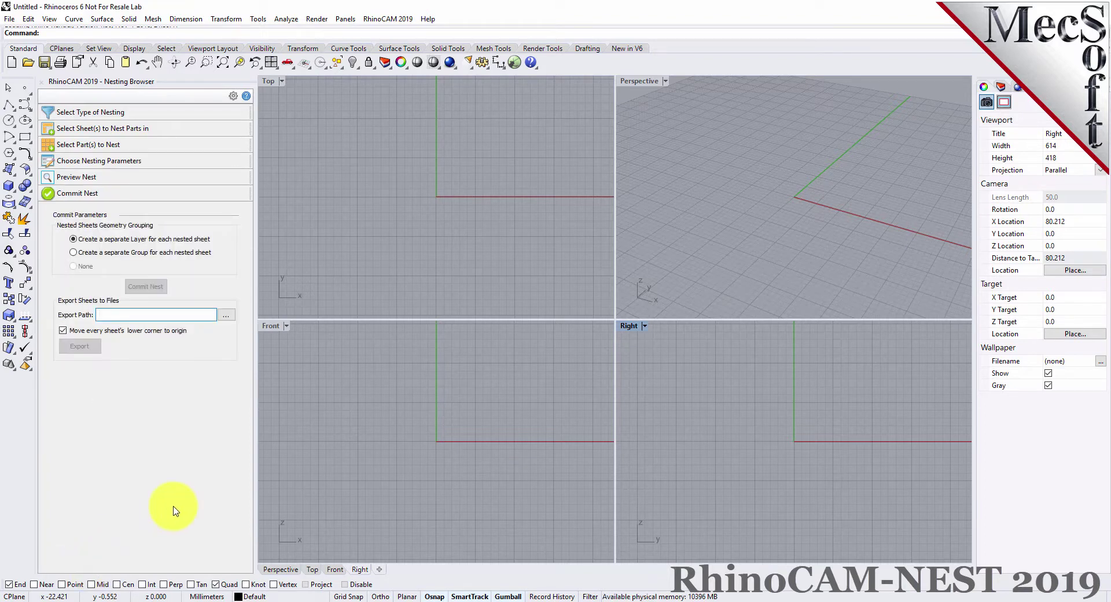
mouse_move(263, 377)
left_mouse_down()
mouse_move(290, 376)
mouse_move(277, 384)
left_mouse_up()
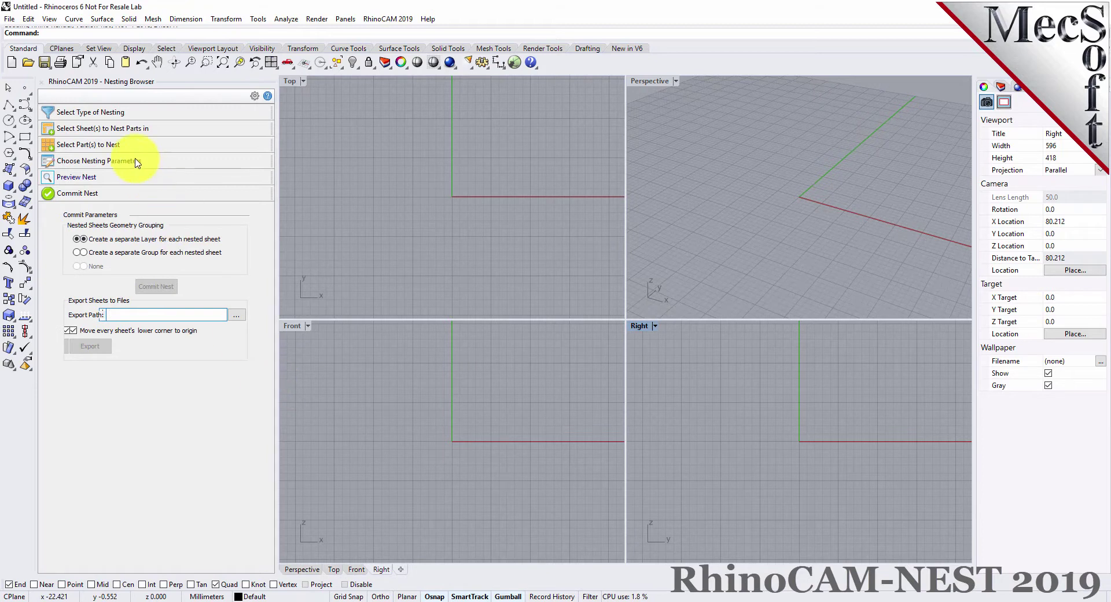
left_click(126, 114)
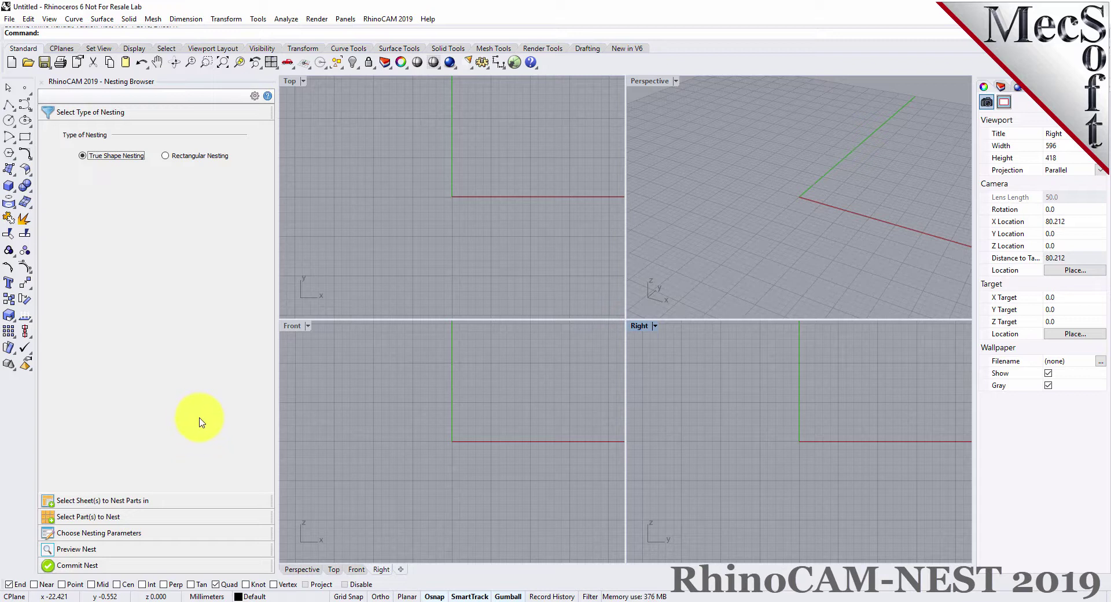
Open RectangularNESTQuickStartTutorial.3dm from the QuickStart folder.
left_click(28, 62)
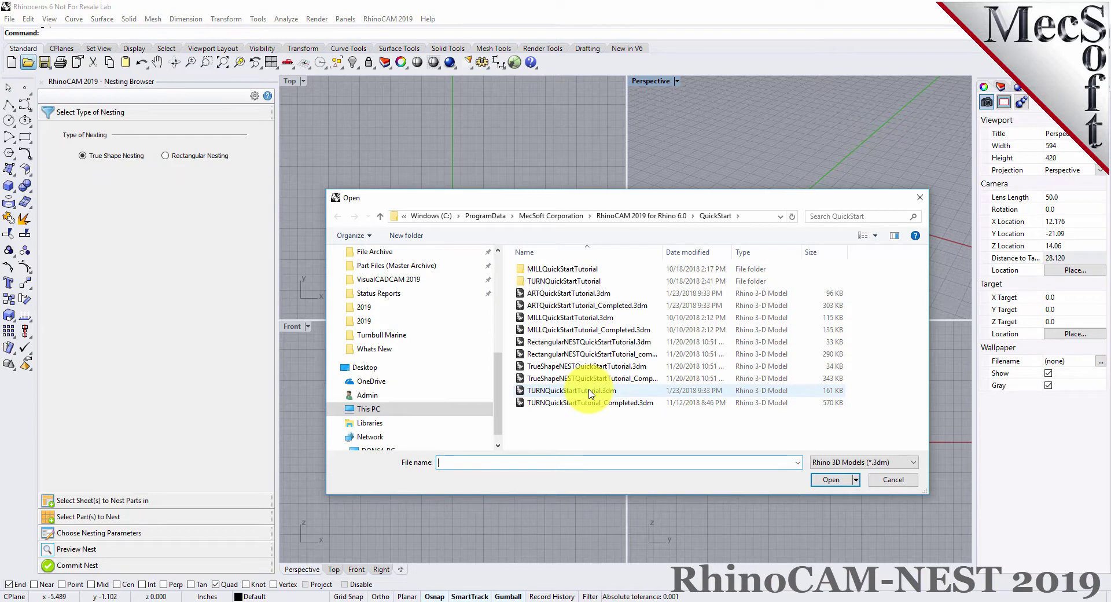
left_click(576, 344)
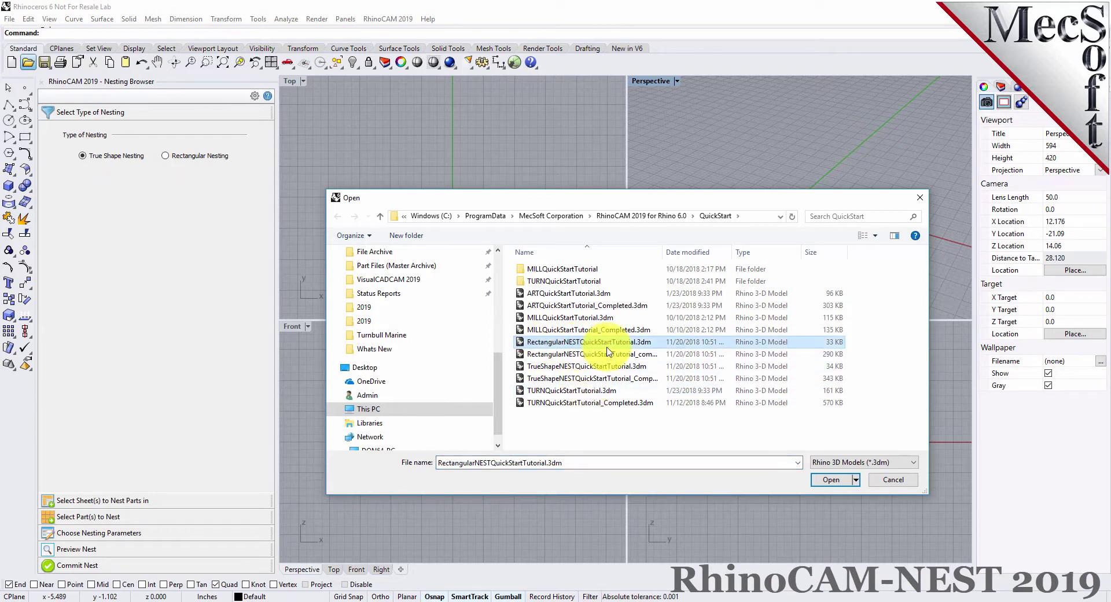
left_click(831, 481)
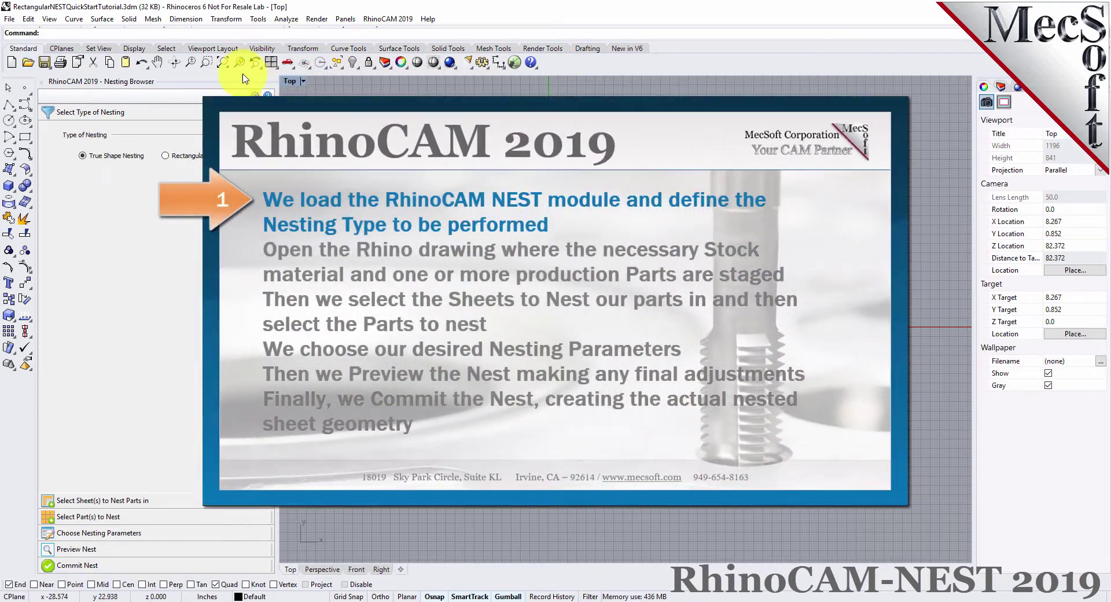
Zoom extents in the Top view to show the stock sheet and six part outlines.
left_click(223, 62)
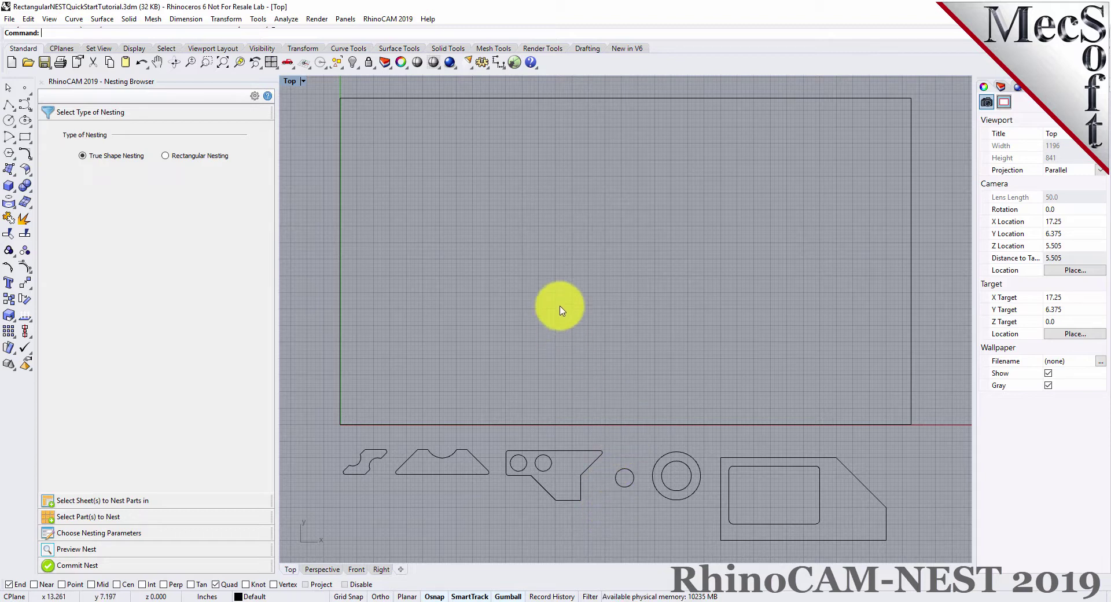
left_click(582, 99)
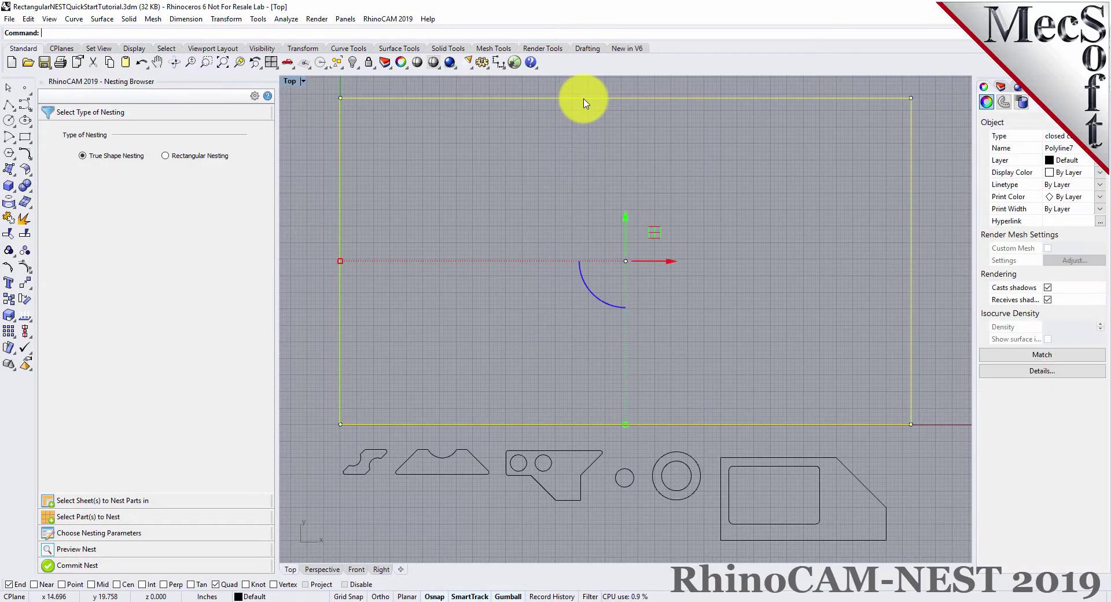
left_click(528, 299)
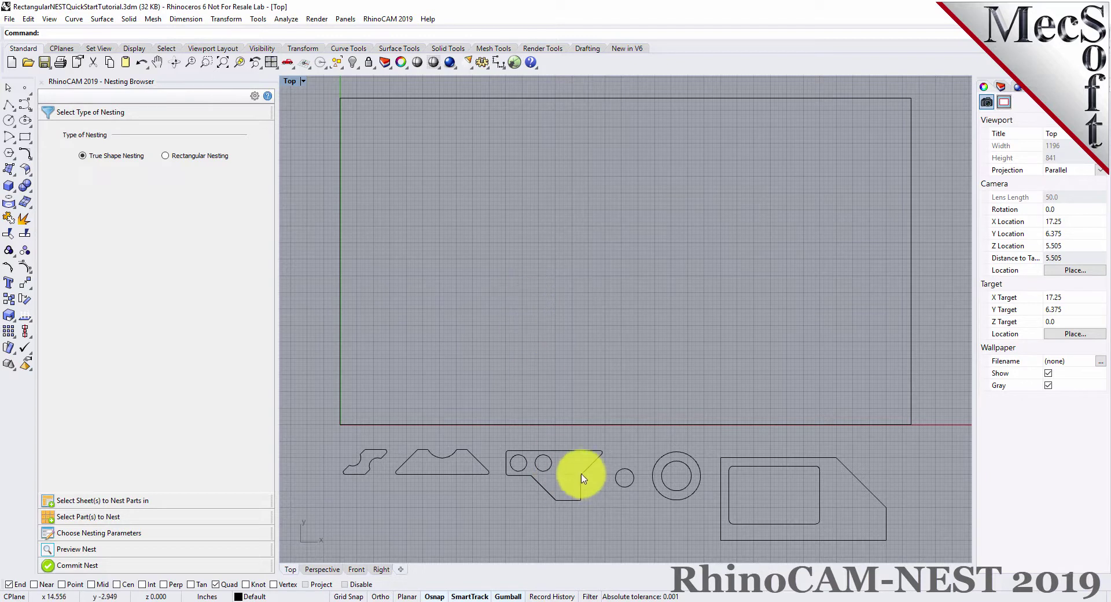
left_click(685, 497)
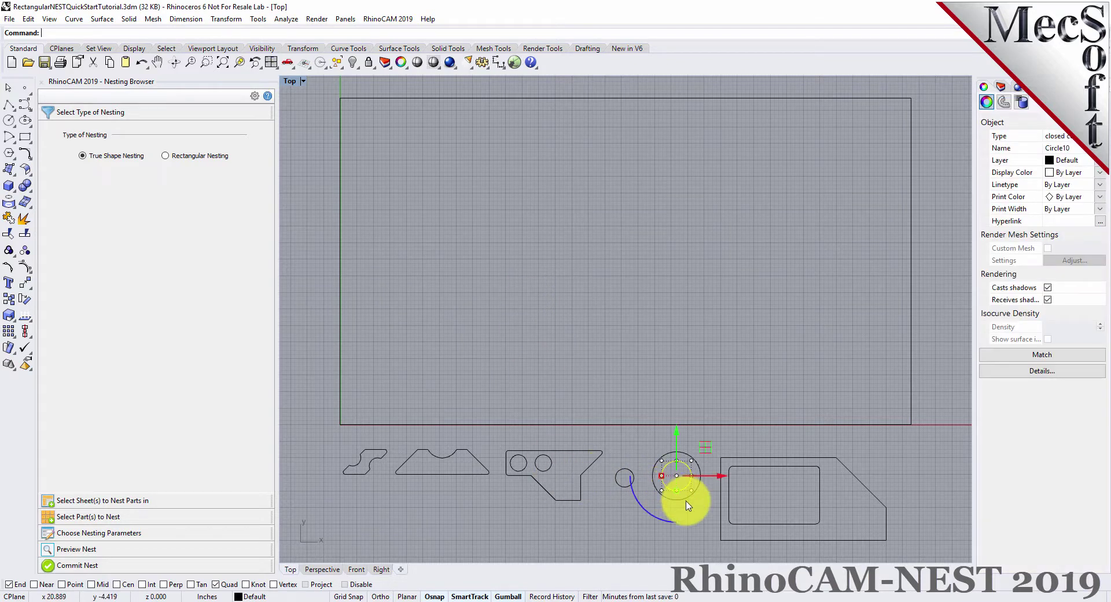
left_click(775, 539)
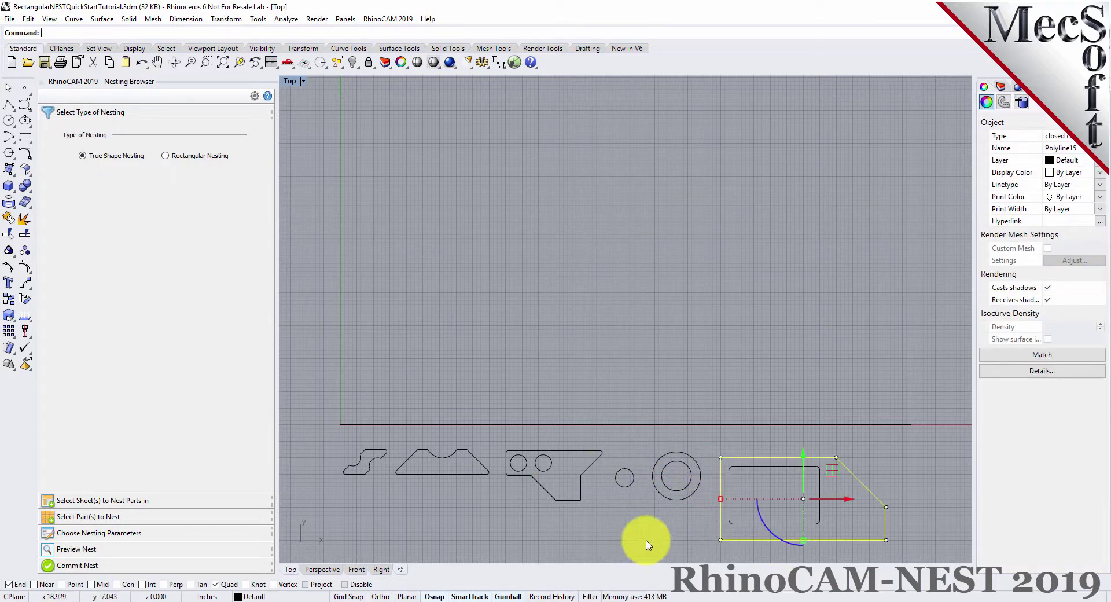
left_click(644, 516)
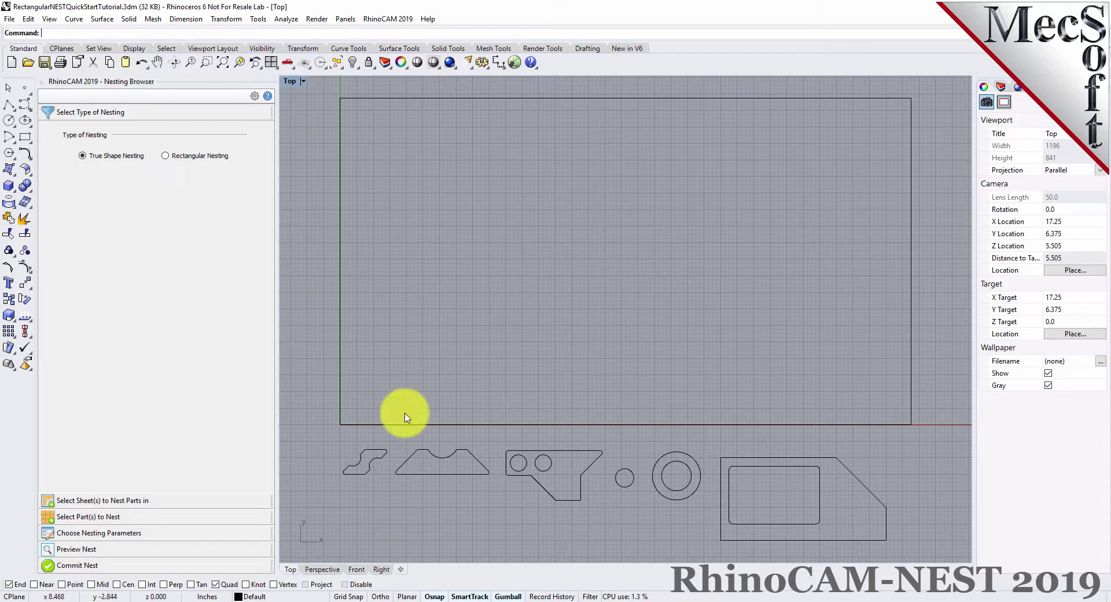
Choose Rectangular Nesting as the nesting type in the Nesting Browser.
left_click(87, 155)
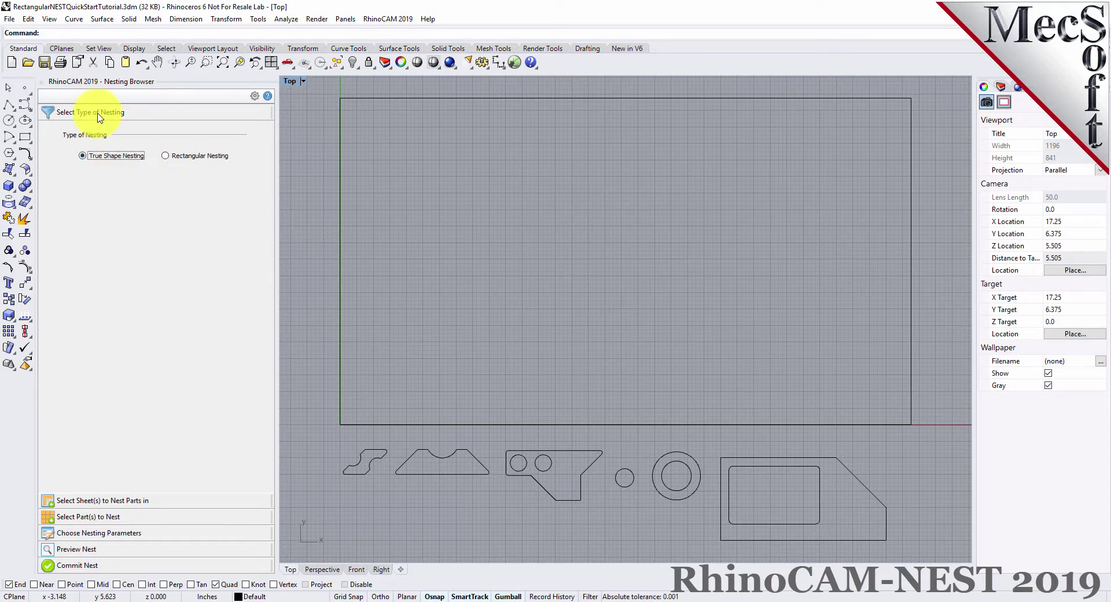
left_click(165, 156)
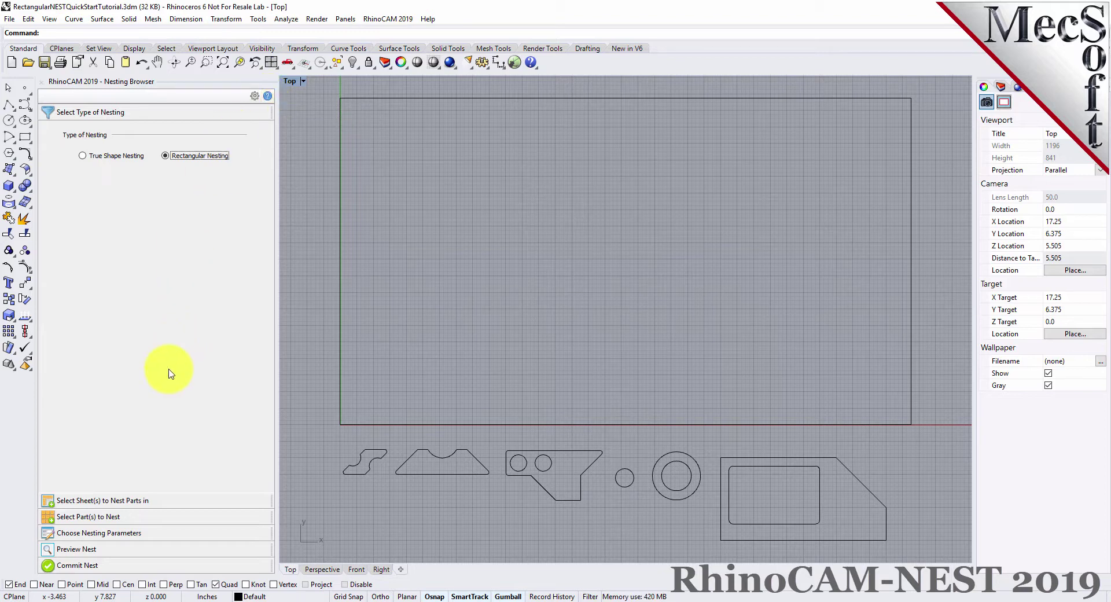
Pick the large stock rectangle as Sheet 1 in the sheet selection step.
left_click(157, 501)
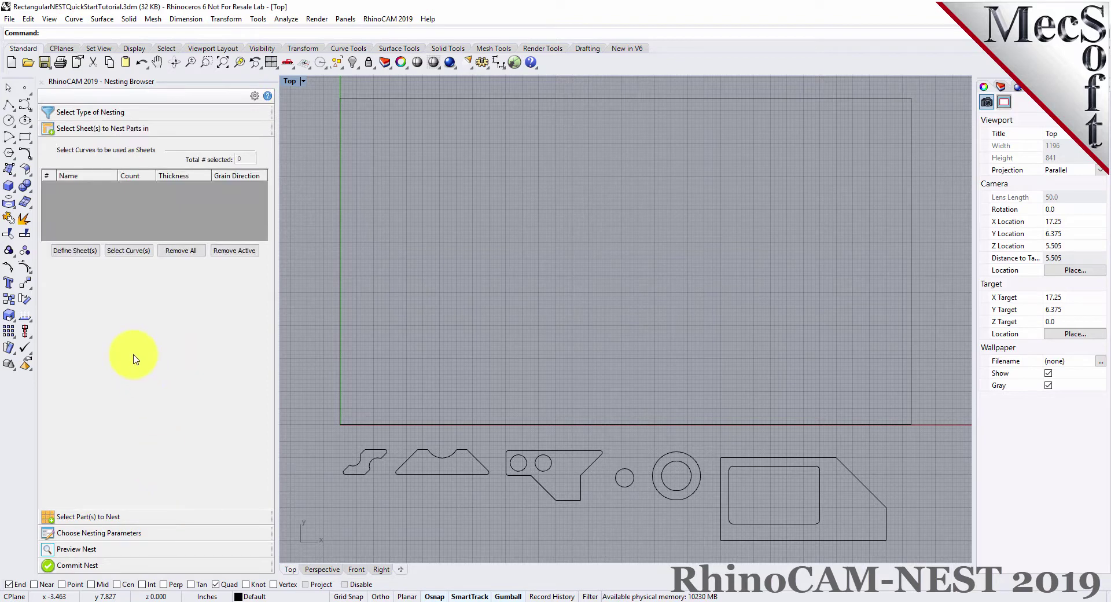
left_click(128, 257)
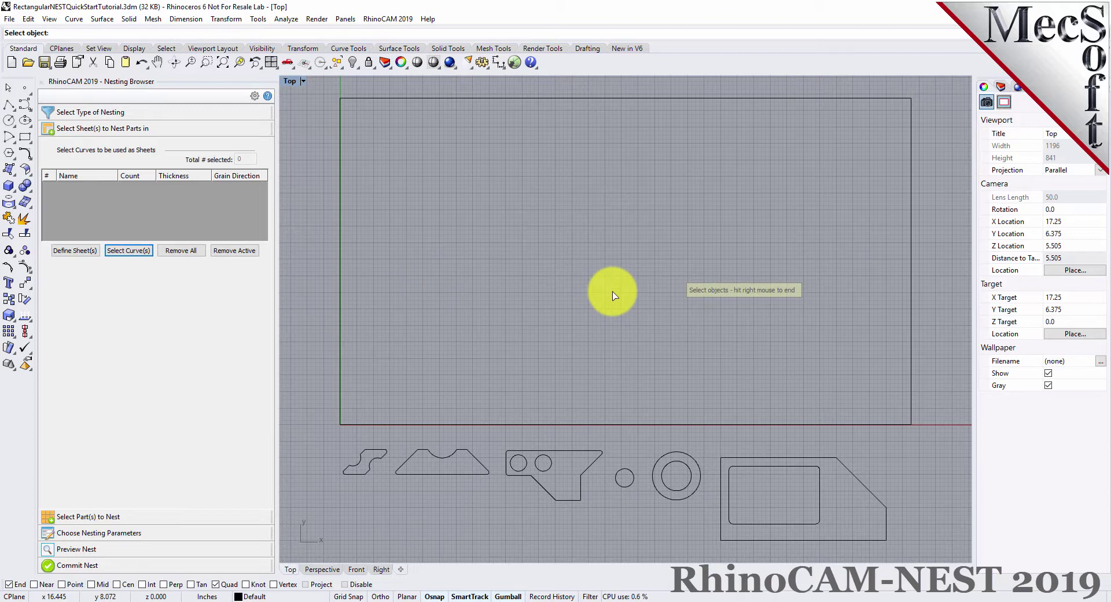
left_click(601, 99)
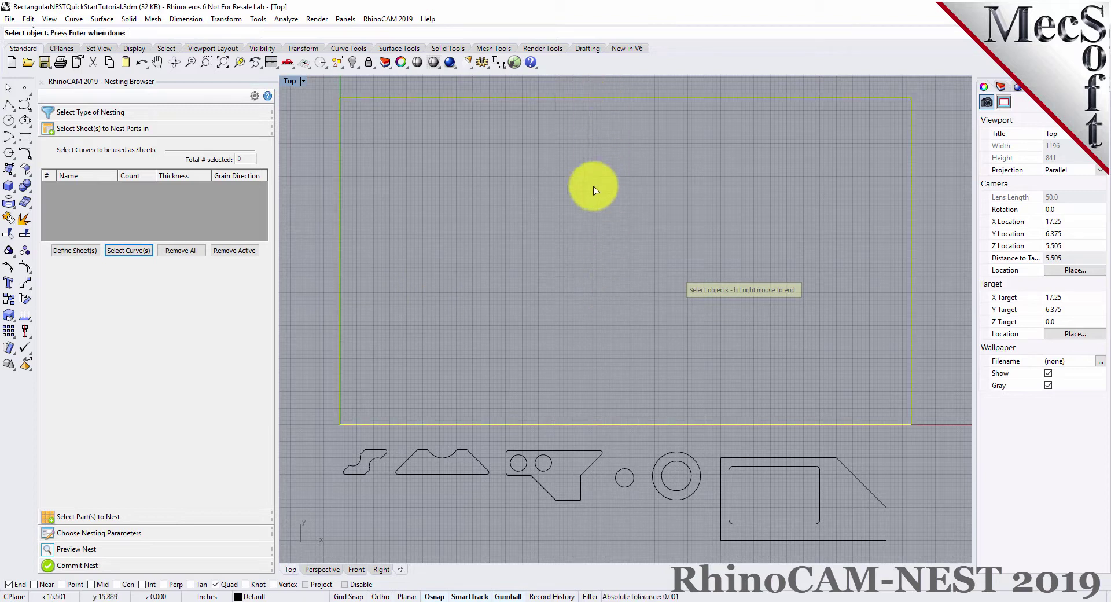
right_click(586, 212)
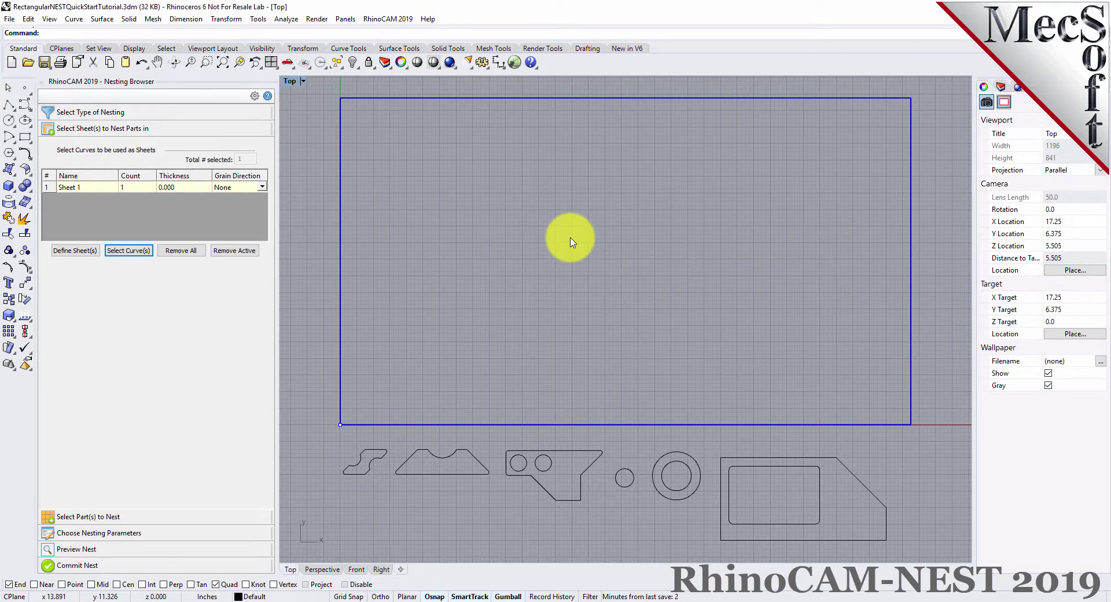
Set Sheet 1's count to 2.
left_click(51, 188)
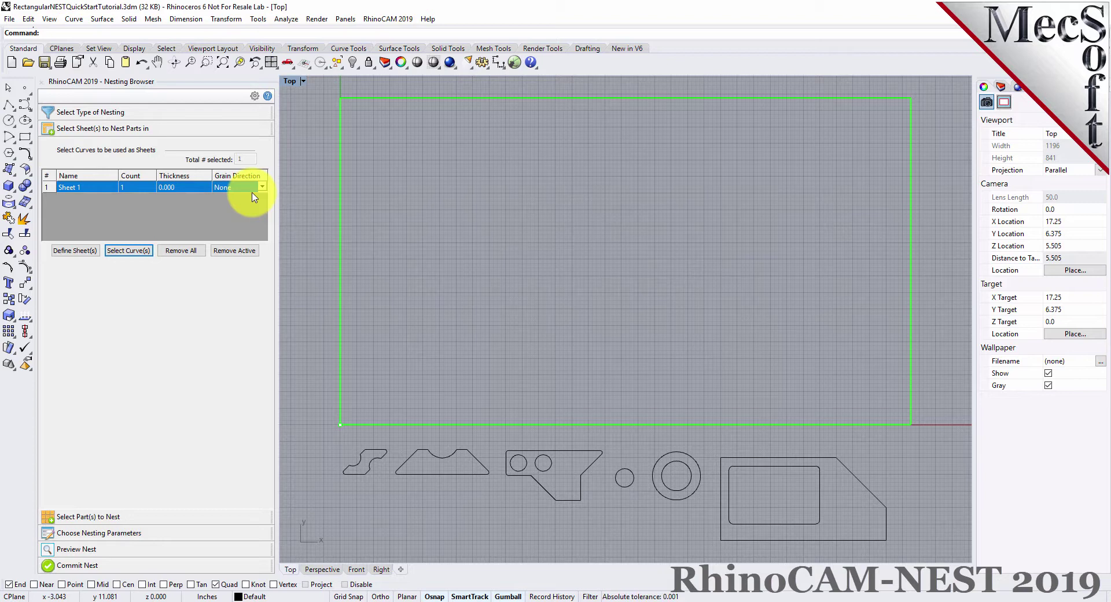
left_click(141, 190)
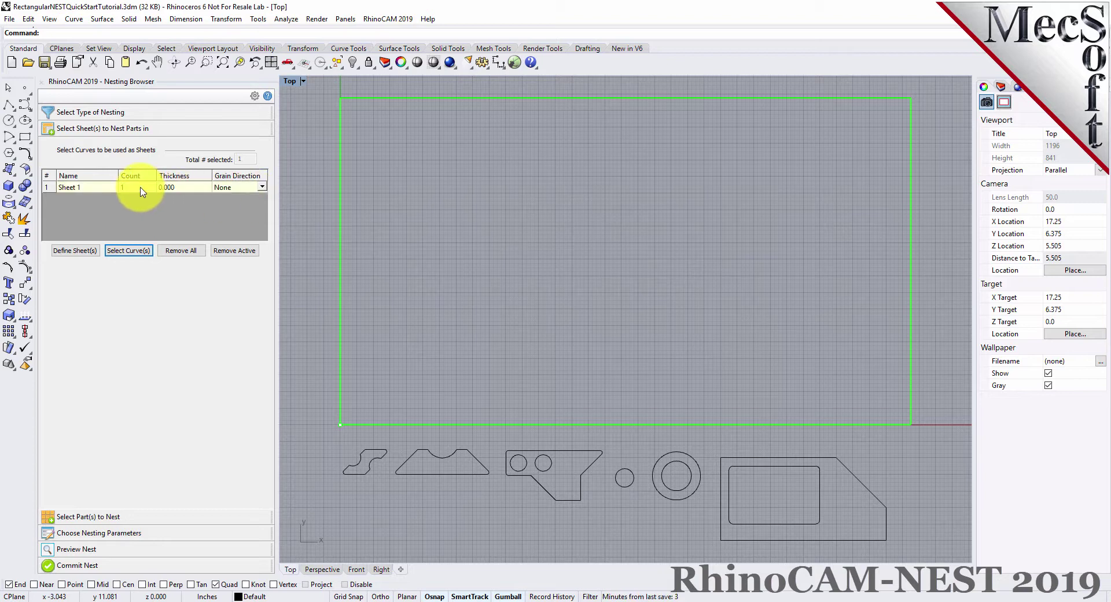
left_click(131, 188)
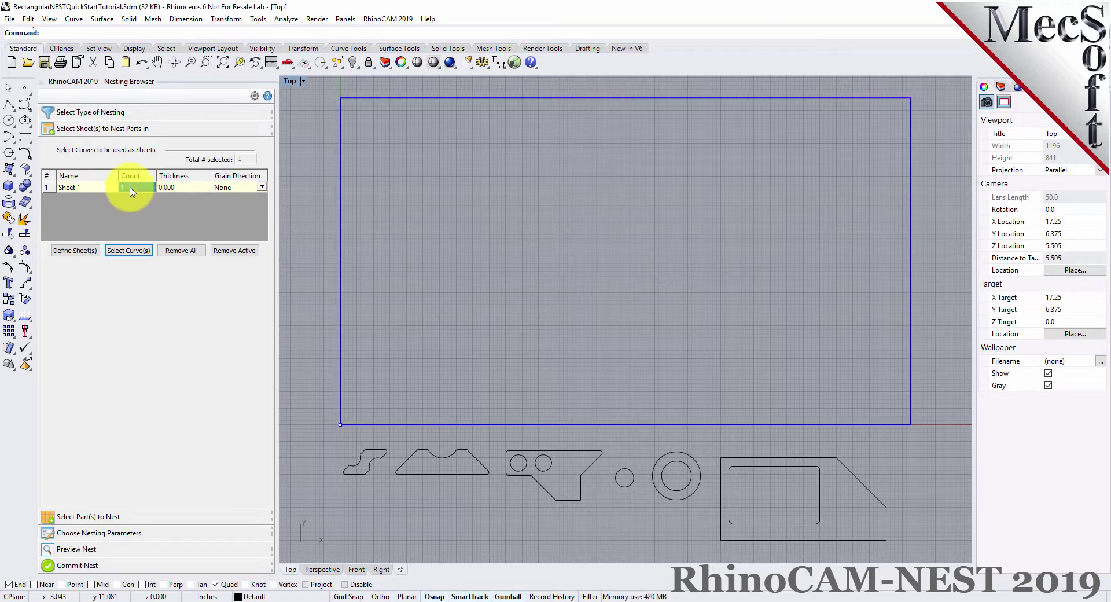
type("2")
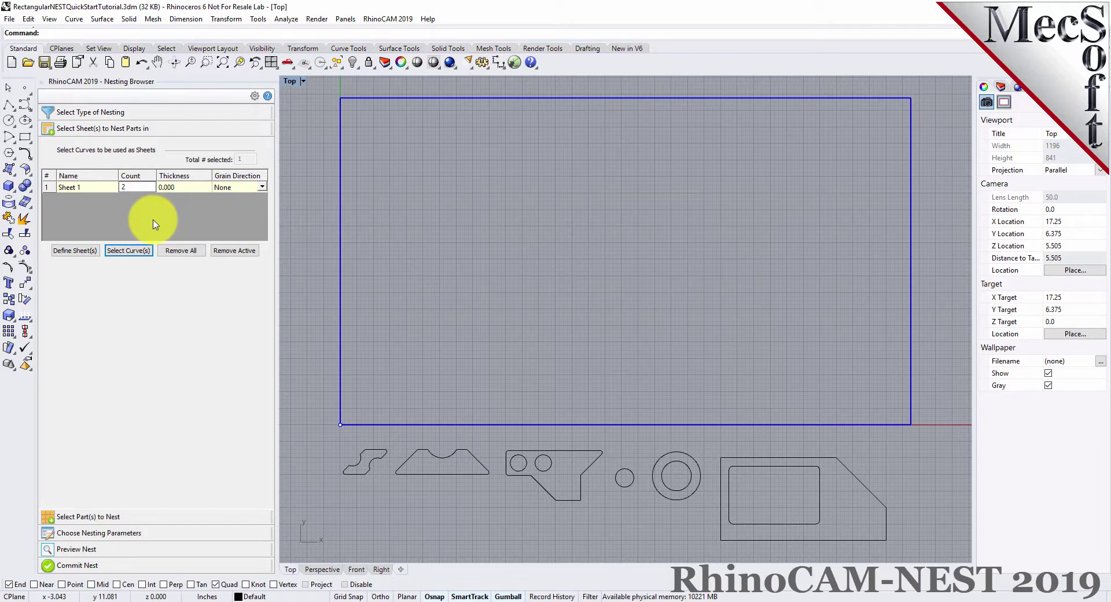
key("Return")
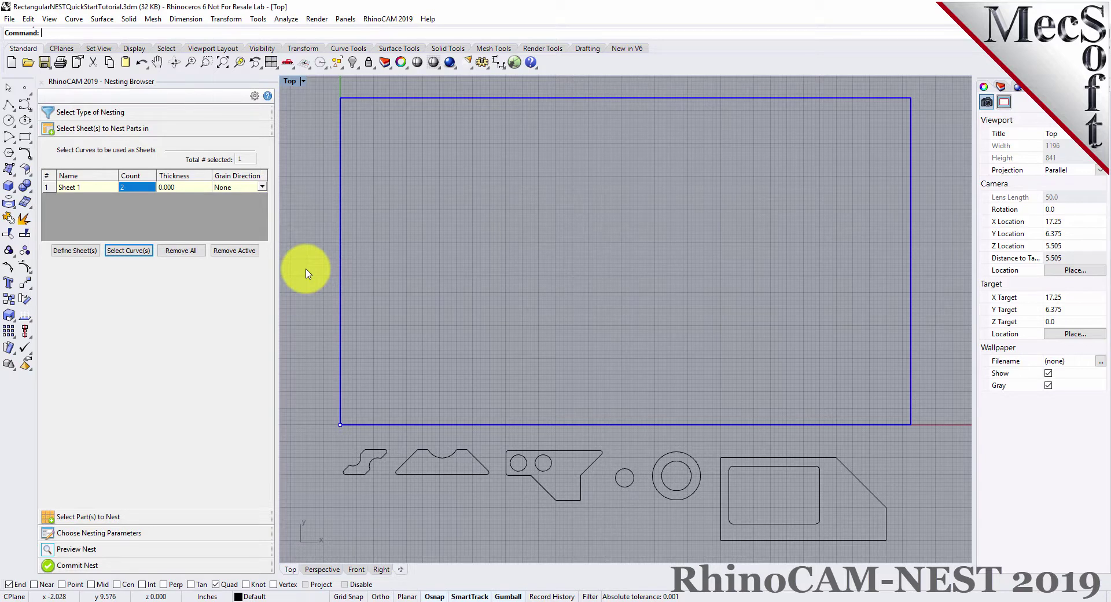
Window-select all part curves below the sheet as parts to nest.
left_click(88, 517)
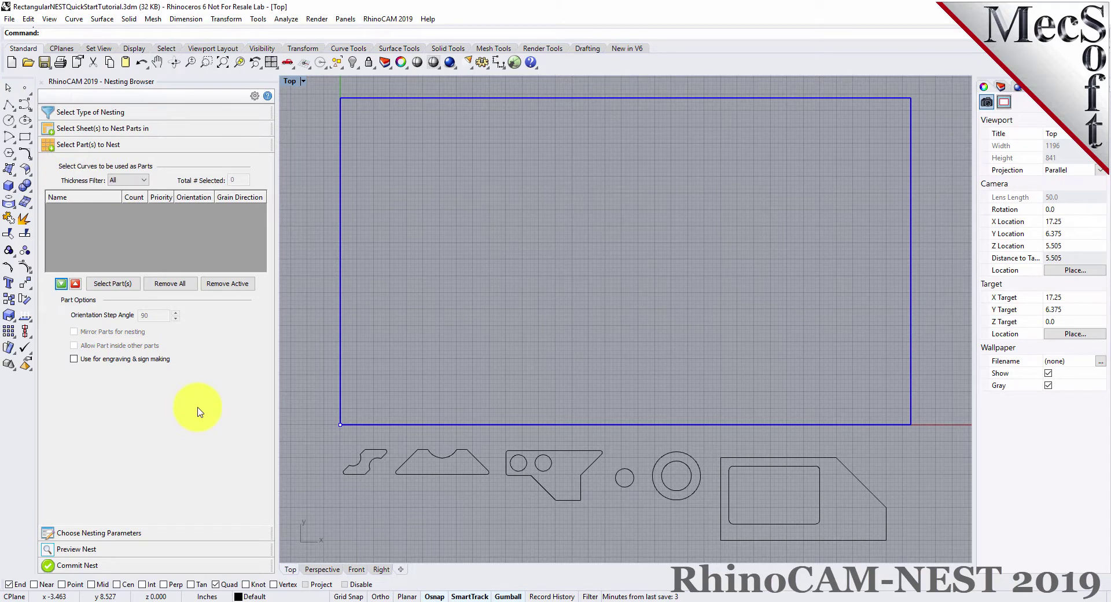
left_click(125, 288)
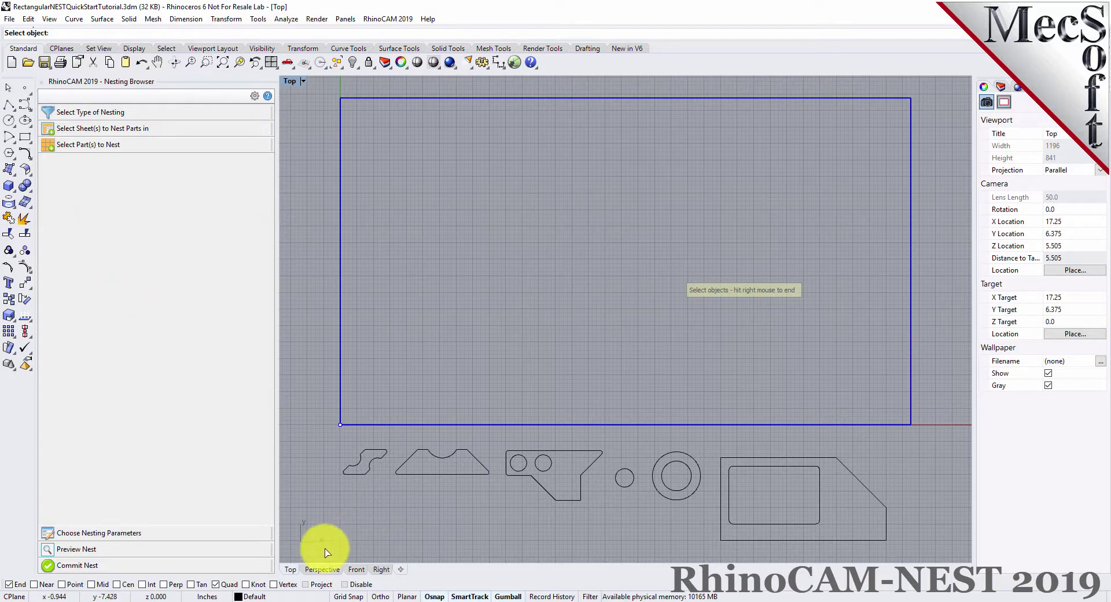
left_click_drag(324, 547, 909, 443)
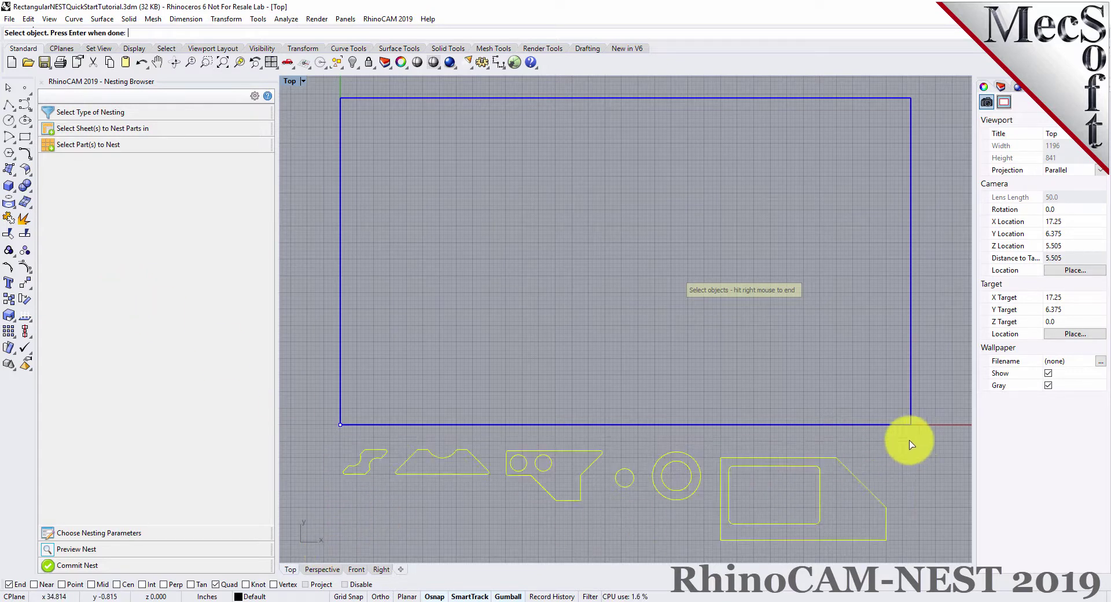
right_click(851, 441)
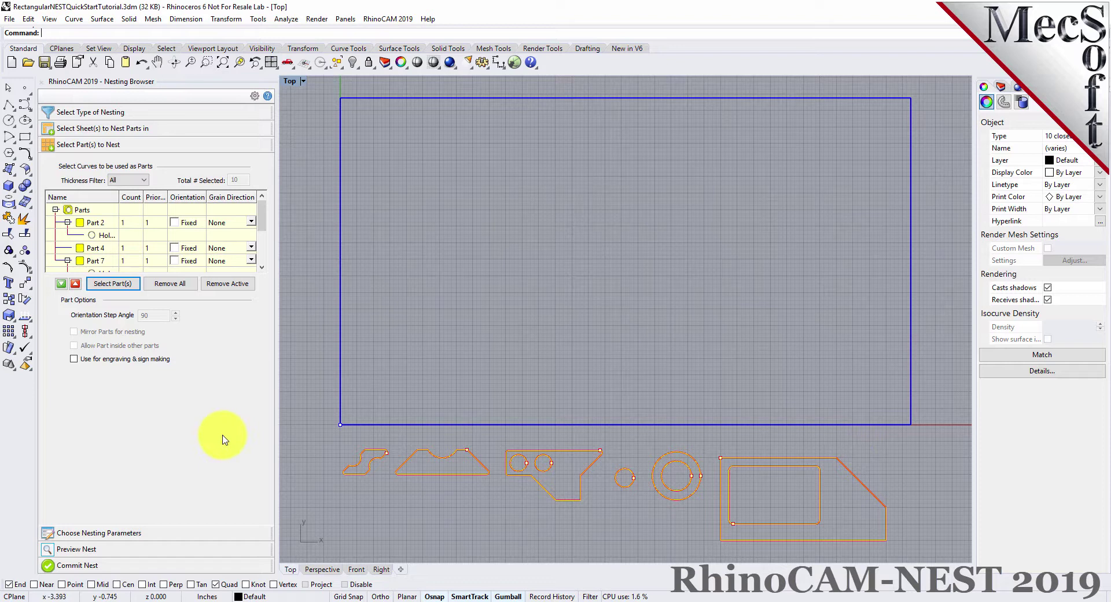
mouse_move(263, 215)
left_mouse_down()
mouse_move(263, 259)
mouse_move(264, 214)
left_mouse_up()
Inspect Parts 2, 4 and 7 in the list, checking Part 7's two holes.
left_click(79, 225)
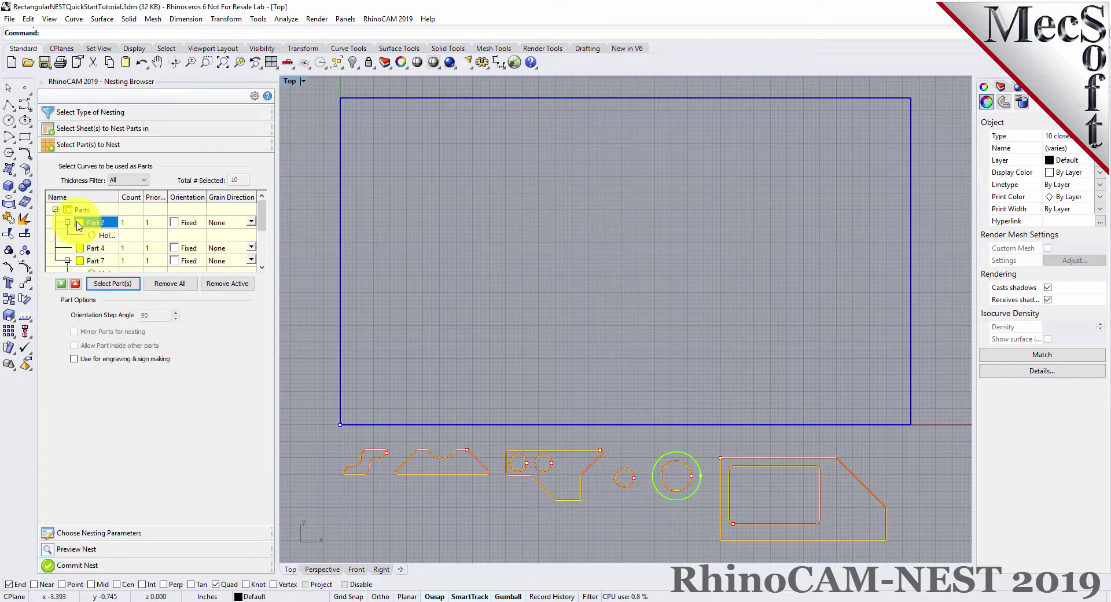
left_click(84, 248)
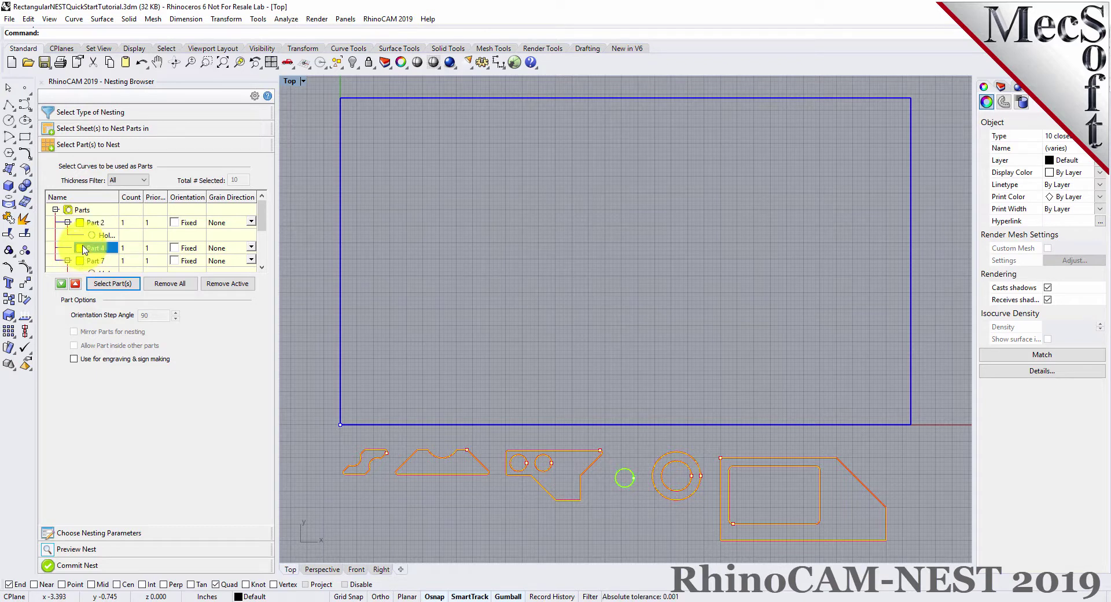
scroll(84, 248, "down", 1)
left_click(81, 223)
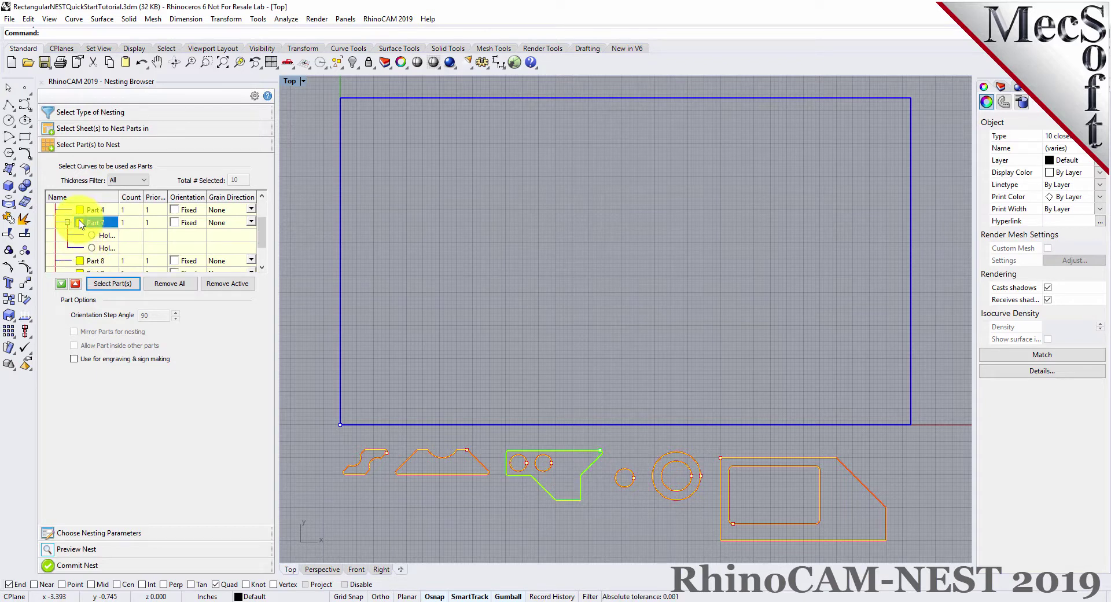
left_click(105, 236)
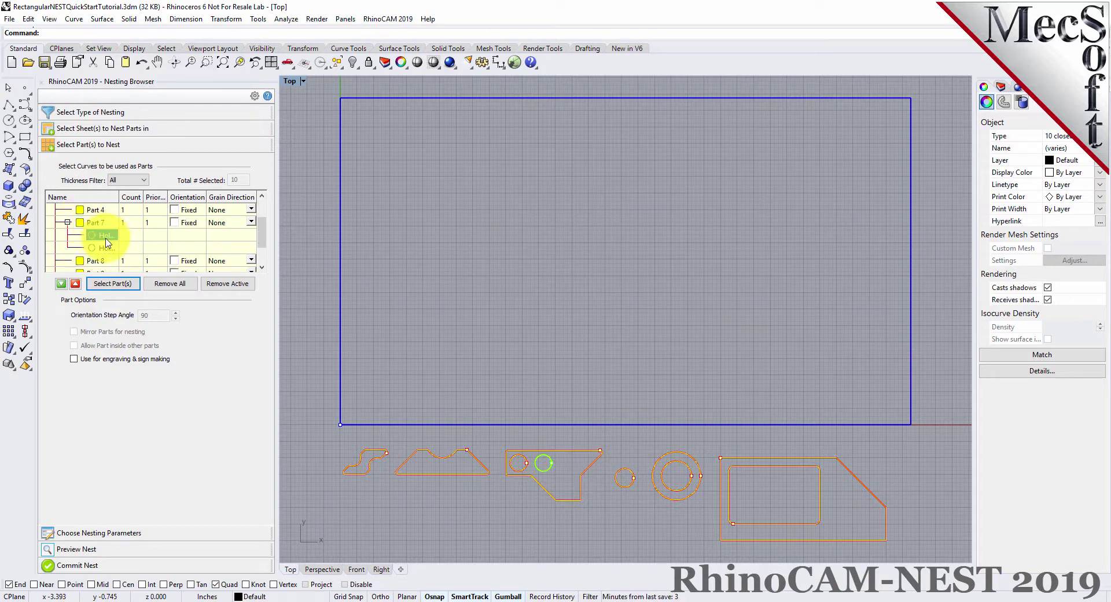
left_click(106, 243)
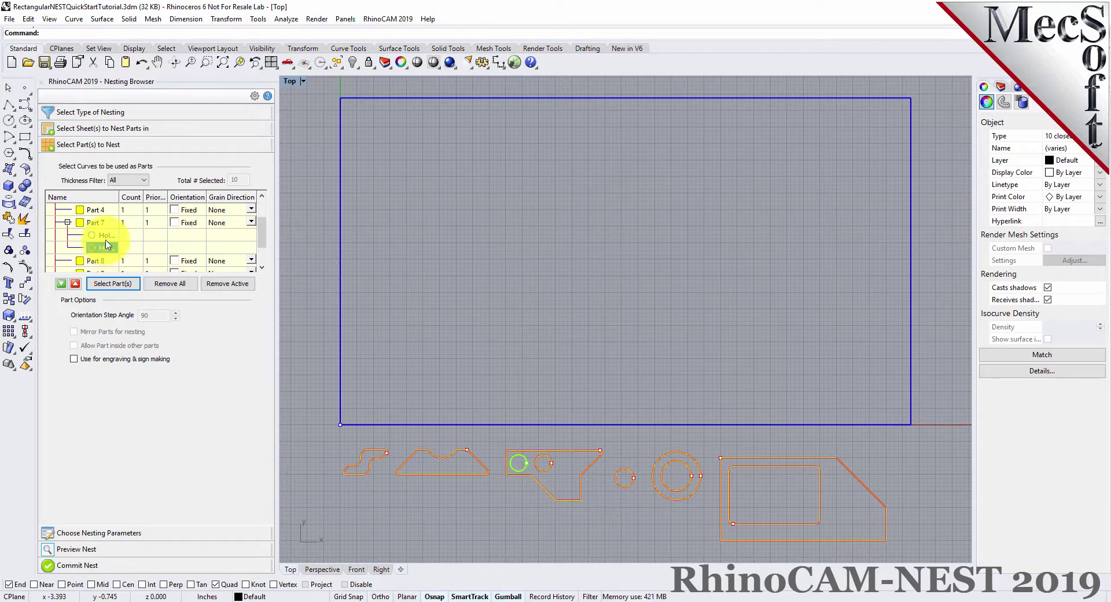
left_click(105, 235)
left_click(416, 522)
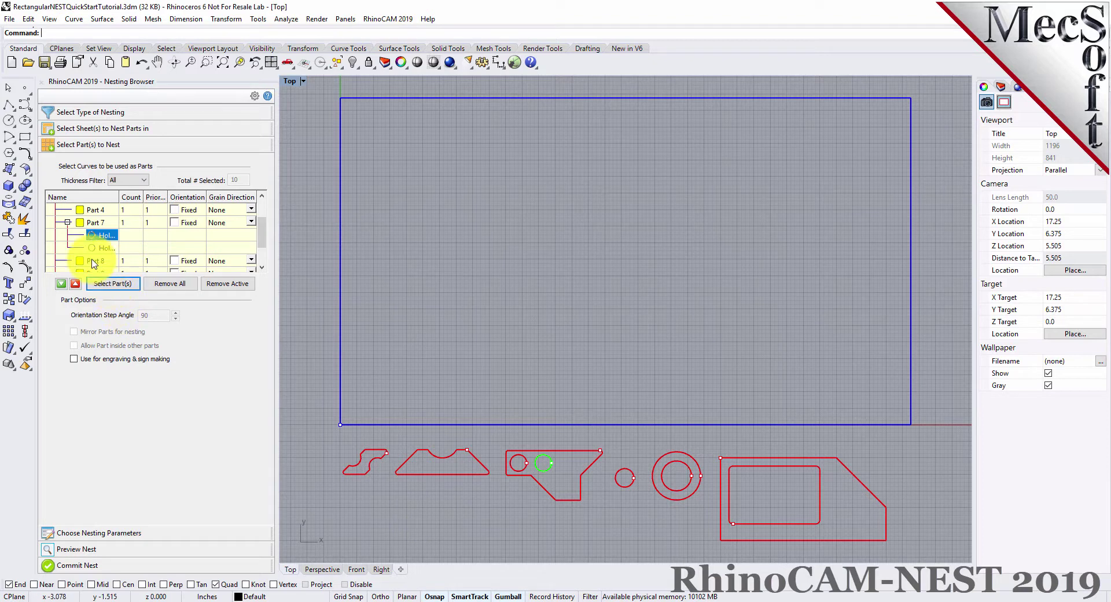
left_click(92, 223)
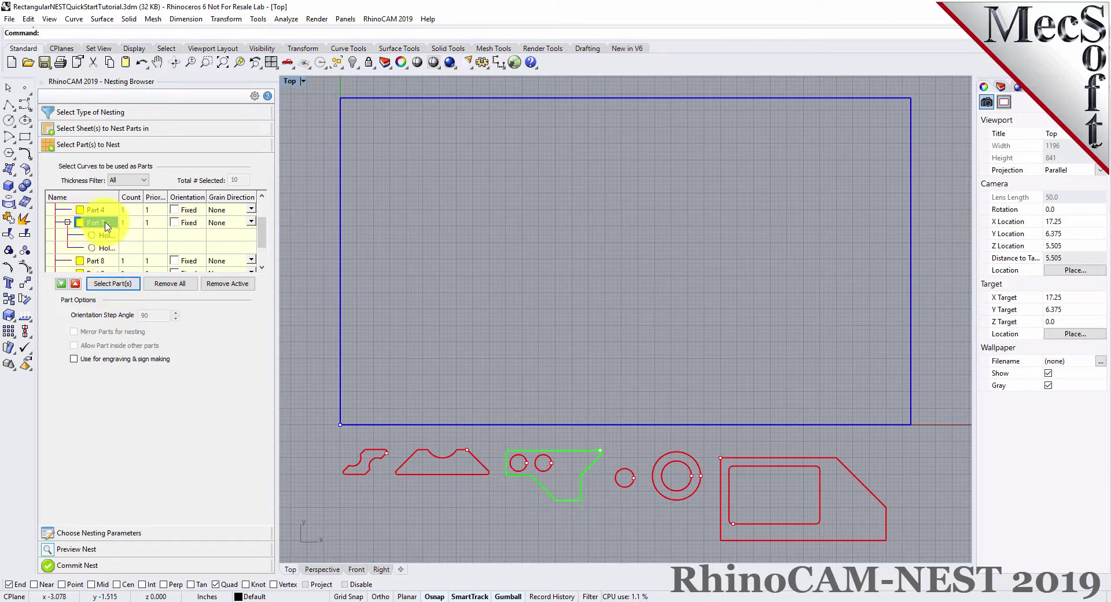
Check Part 10, re-highlight Part 7 and its holes, then collapse Part 2's hole rows.
scroll(84, 243, "down", 1)
left_click(80, 249)
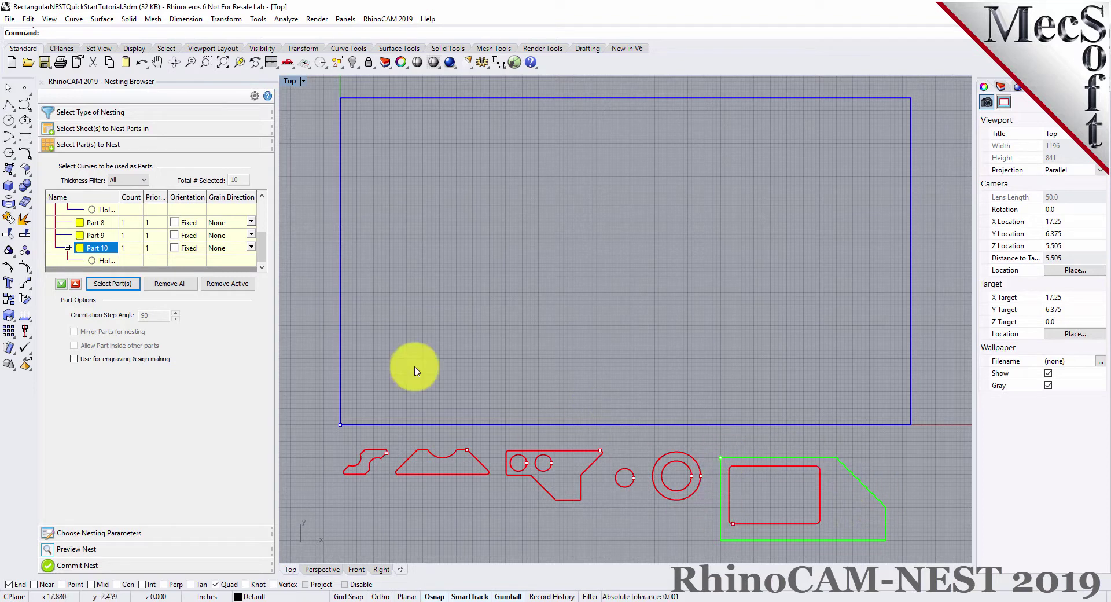
scroll(150, 236, "up", 2)
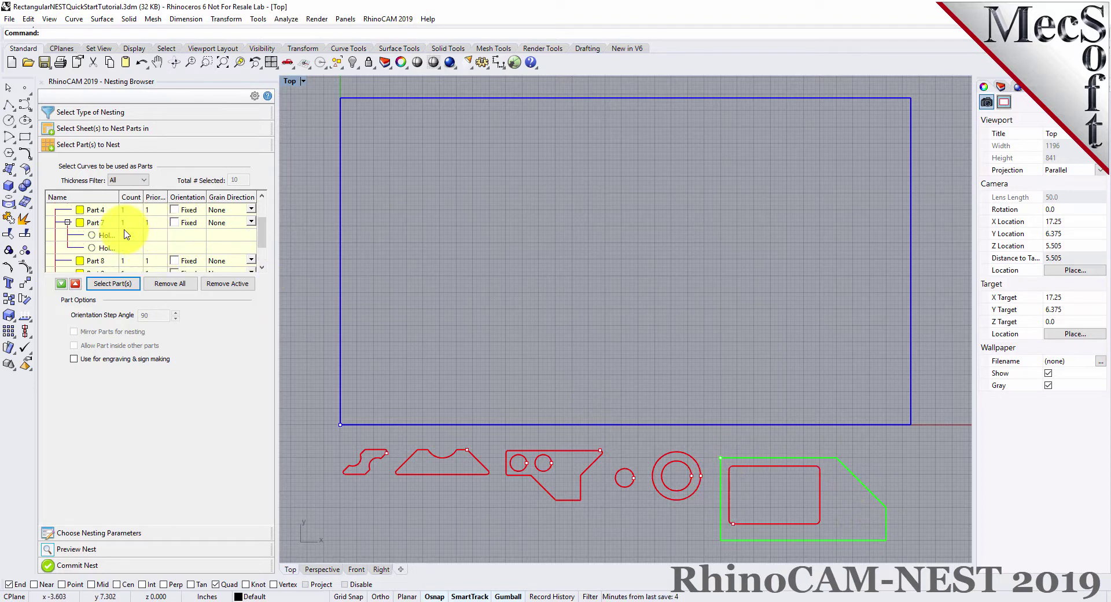
scroll(133, 234, "down", 1)
left_click(98, 223)
left_click(110, 236)
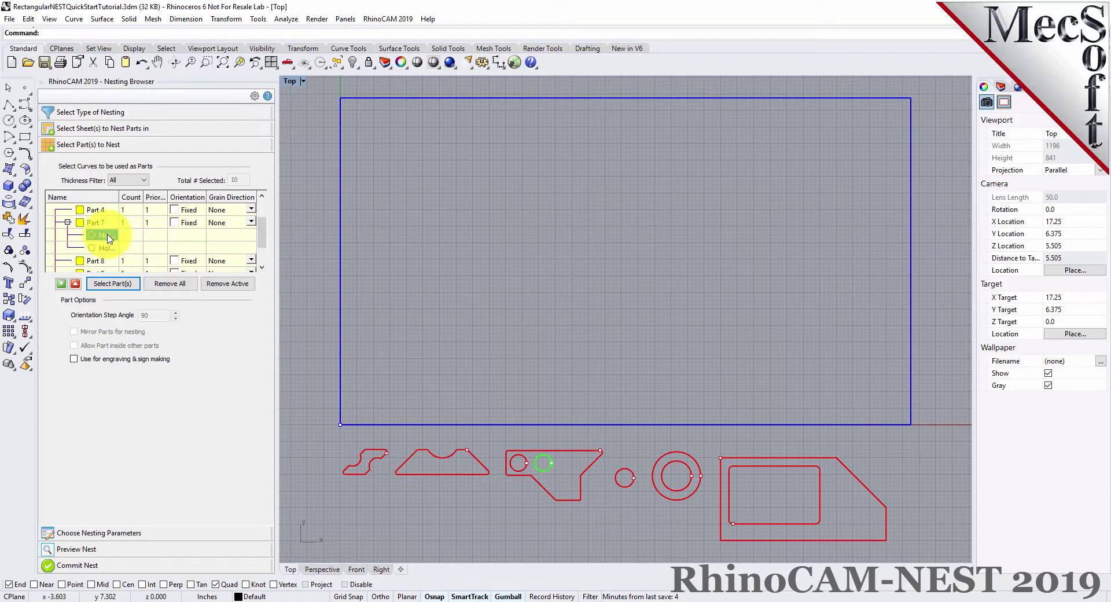
left_click(107, 249)
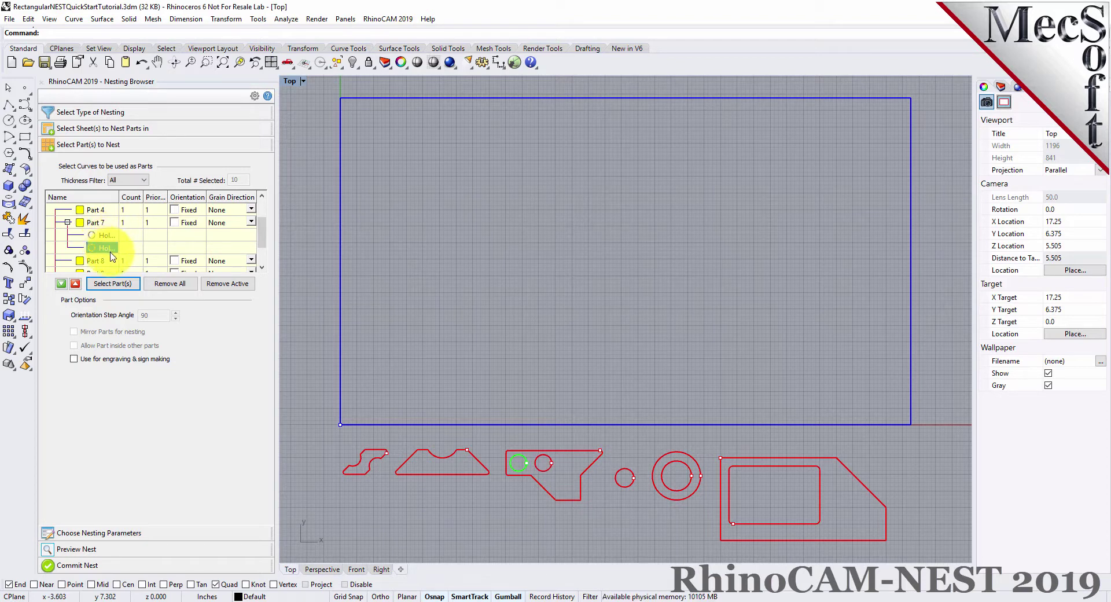
scroll(135, 249, "up", 1)
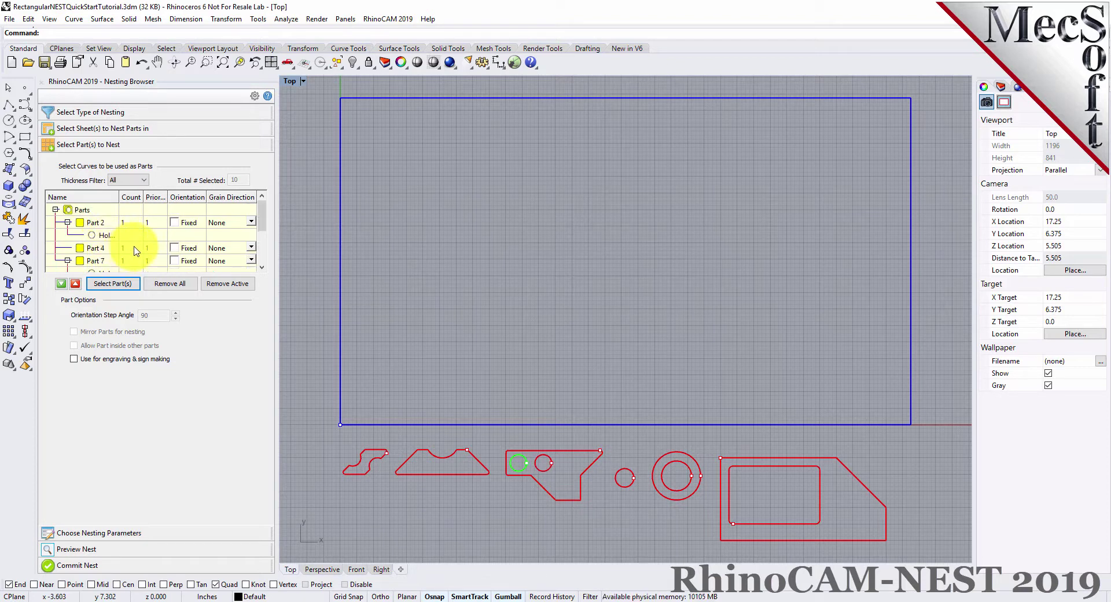
left_click(68, 222)
Set Part 2's count to 50 and apply Make all the same to every part.
left_click(74, 284)
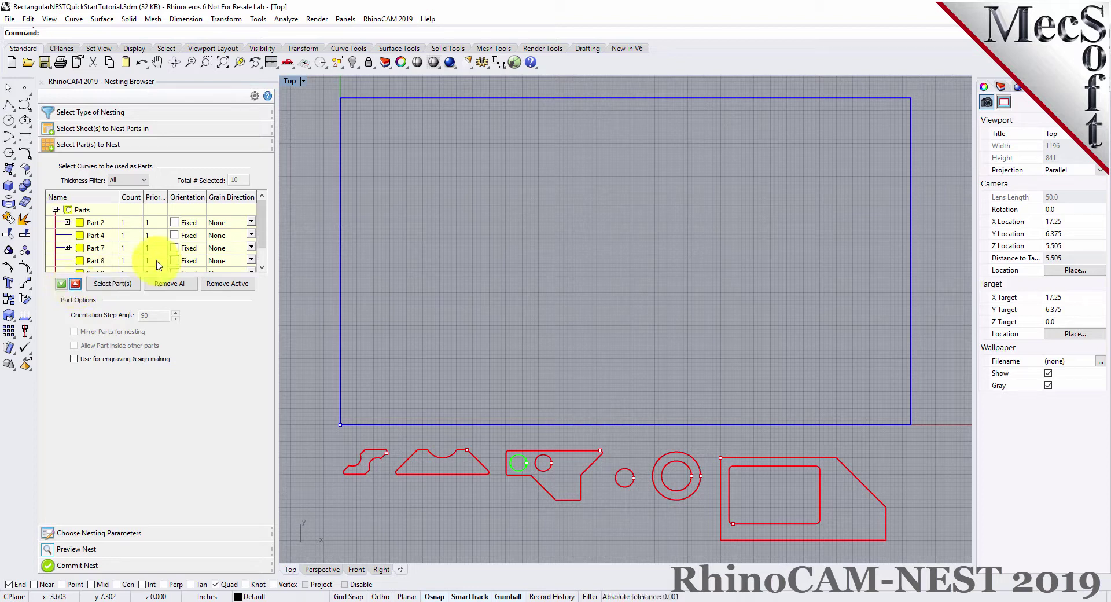
left_click(132, 223)
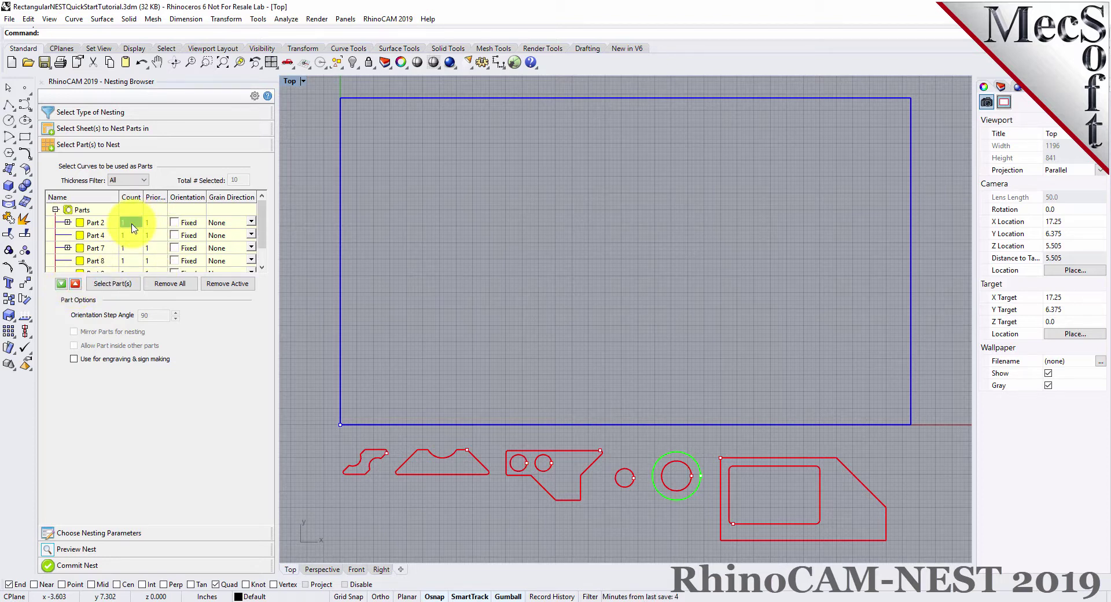
type("50")
key("Return")
left_click(134, 224)
right_click(135, 226)
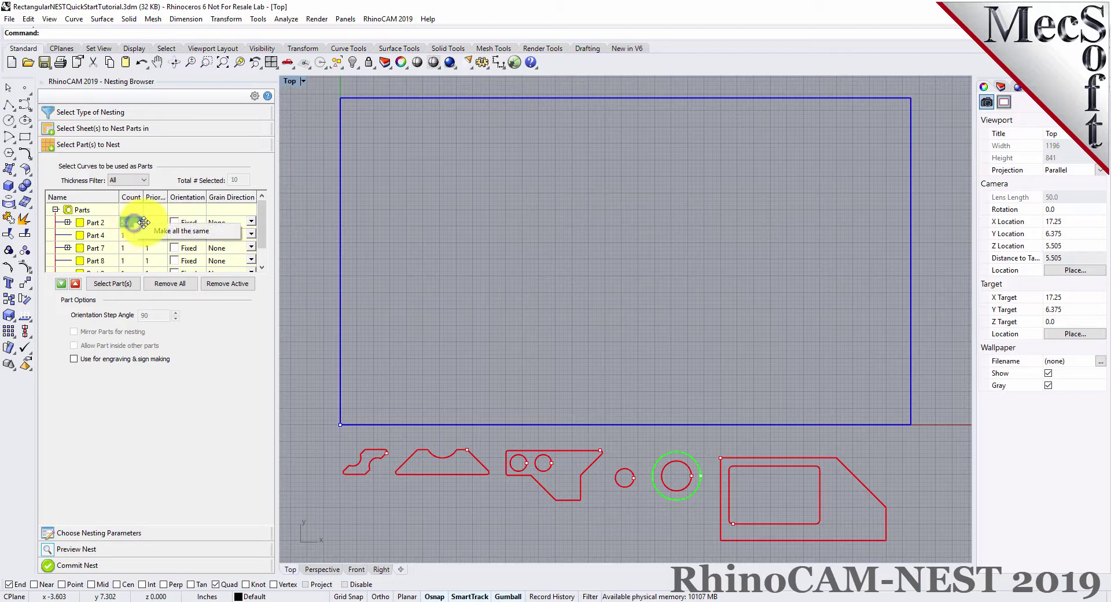
left_click(181, 232)
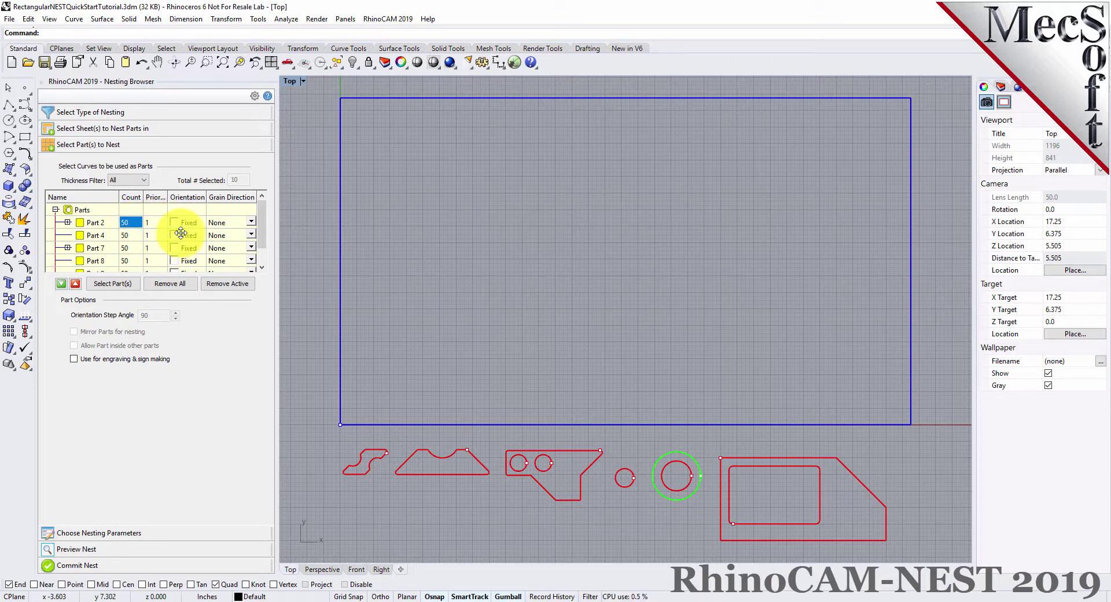
scroll(154, 236, "down", 1)
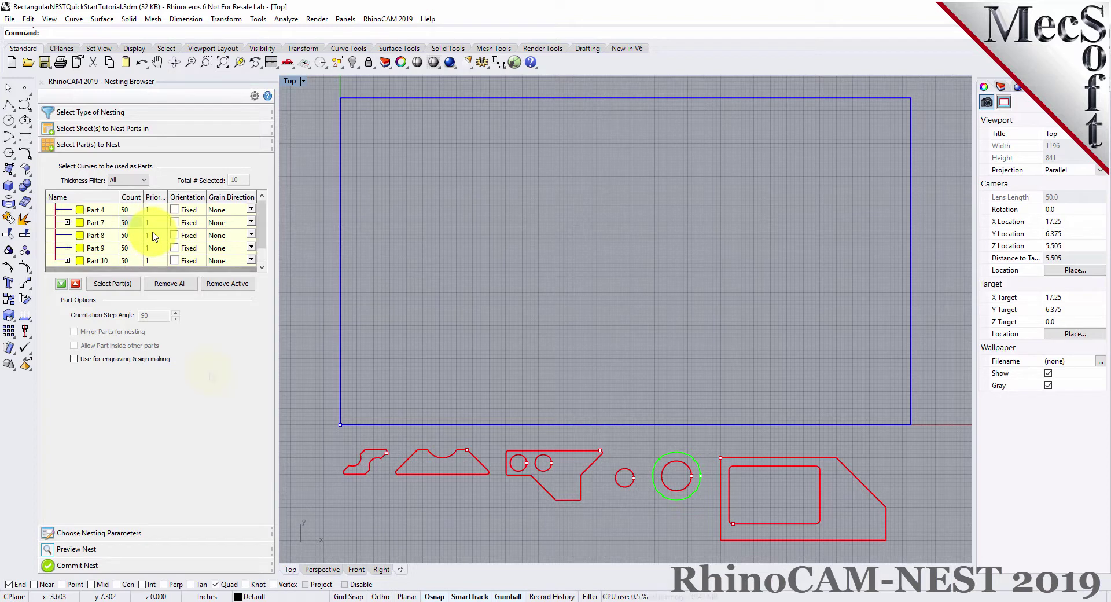
scroll(155, 236, "up", 1)
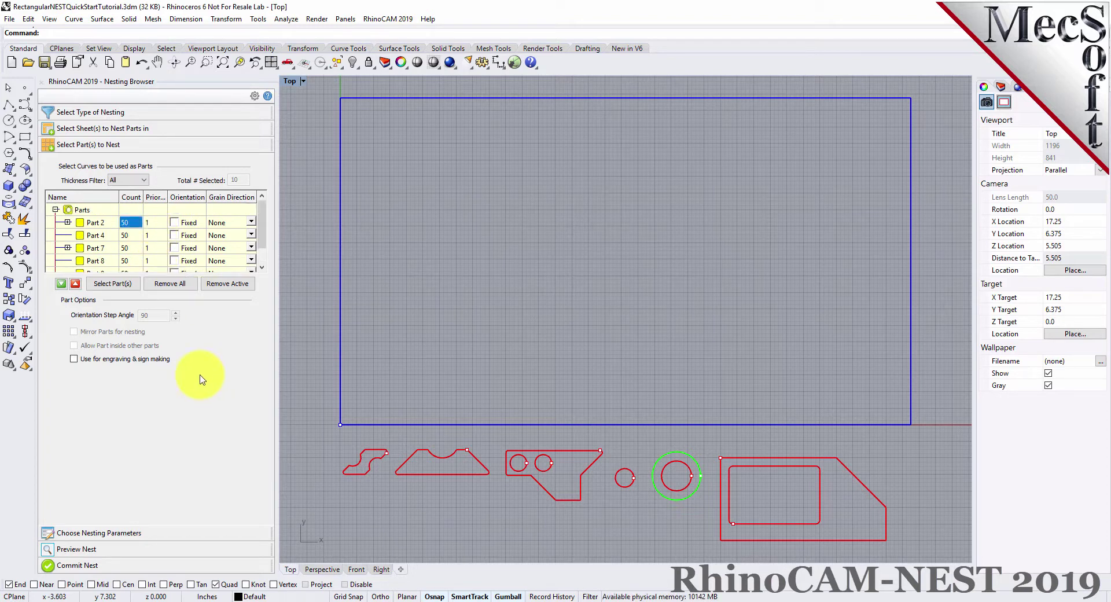
Enter 0.15 part-to-part and 0.25 part-to-sheet spacing, then estimate the sheet count.
left_click(144, 535)
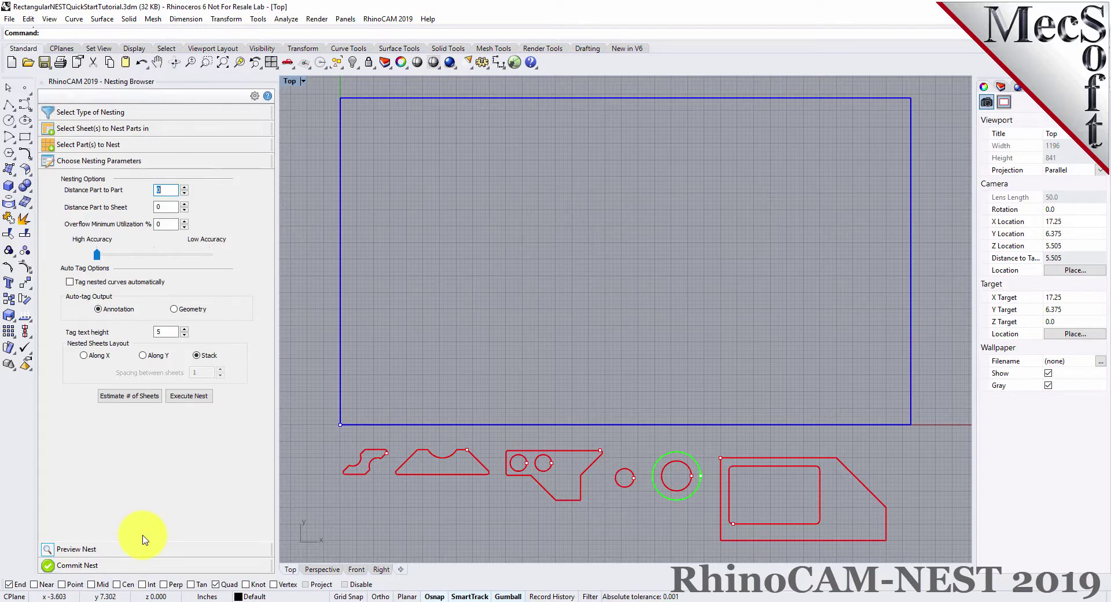
double_click(156, 192)
type("0.15")
left_click(167, 207)
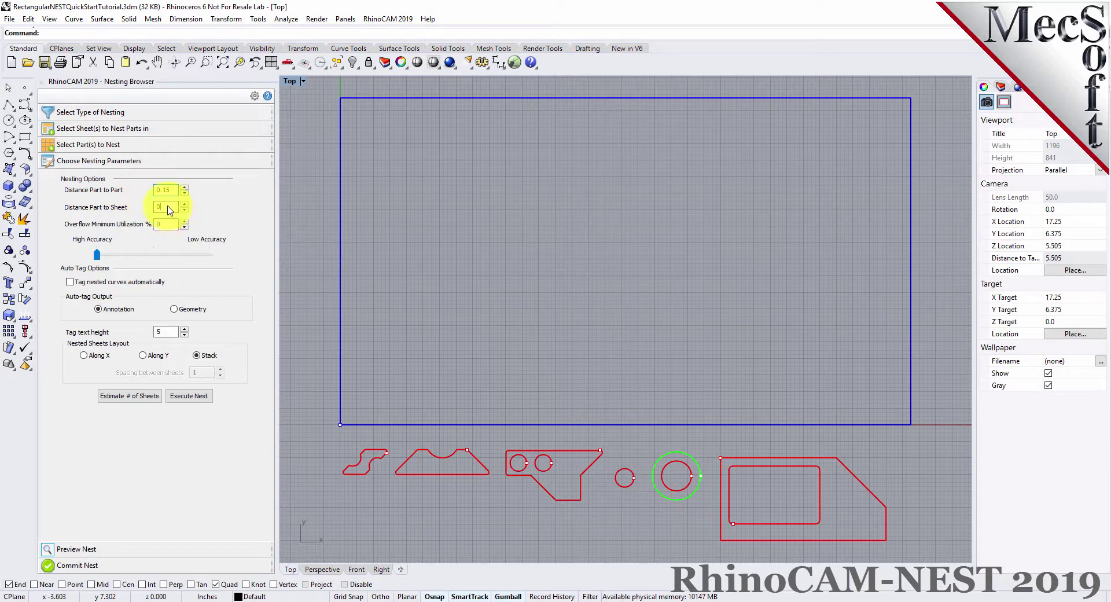
double_click(167, 207)
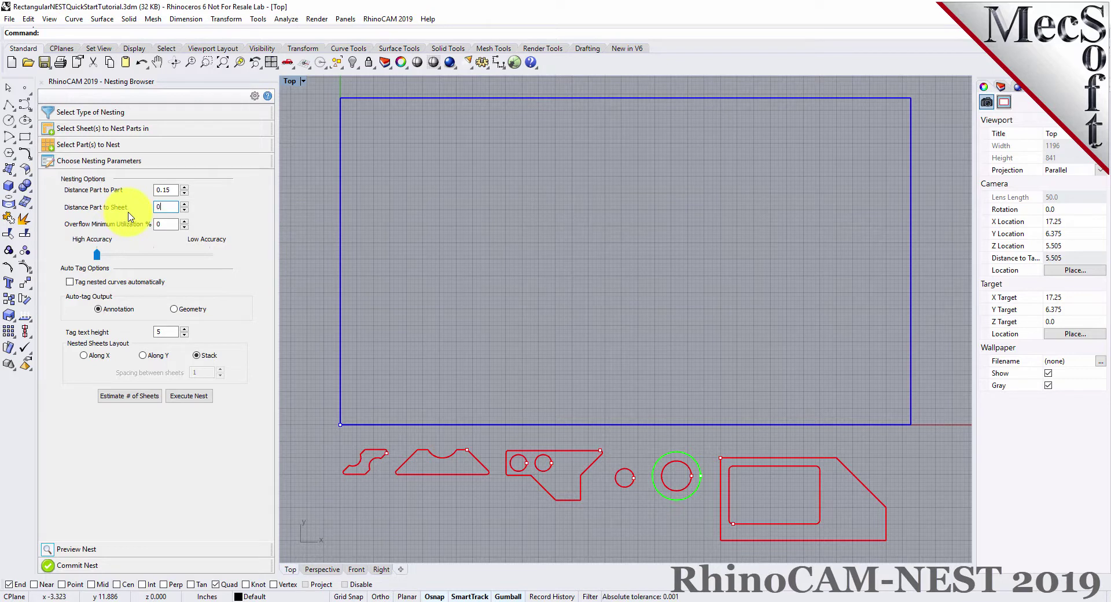
type("0.25")
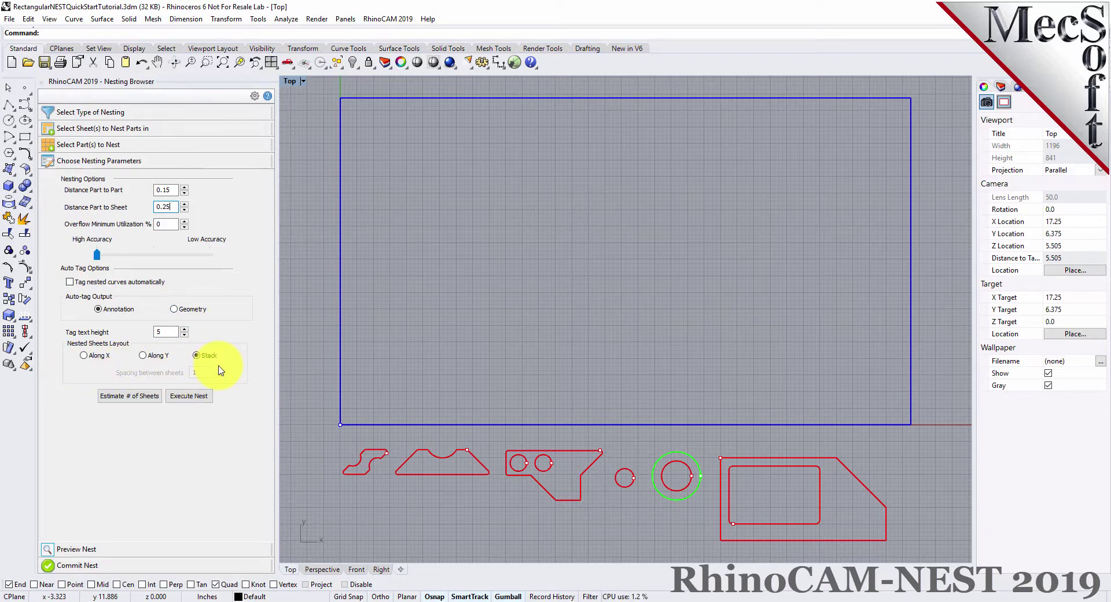
left_click(136, 397)
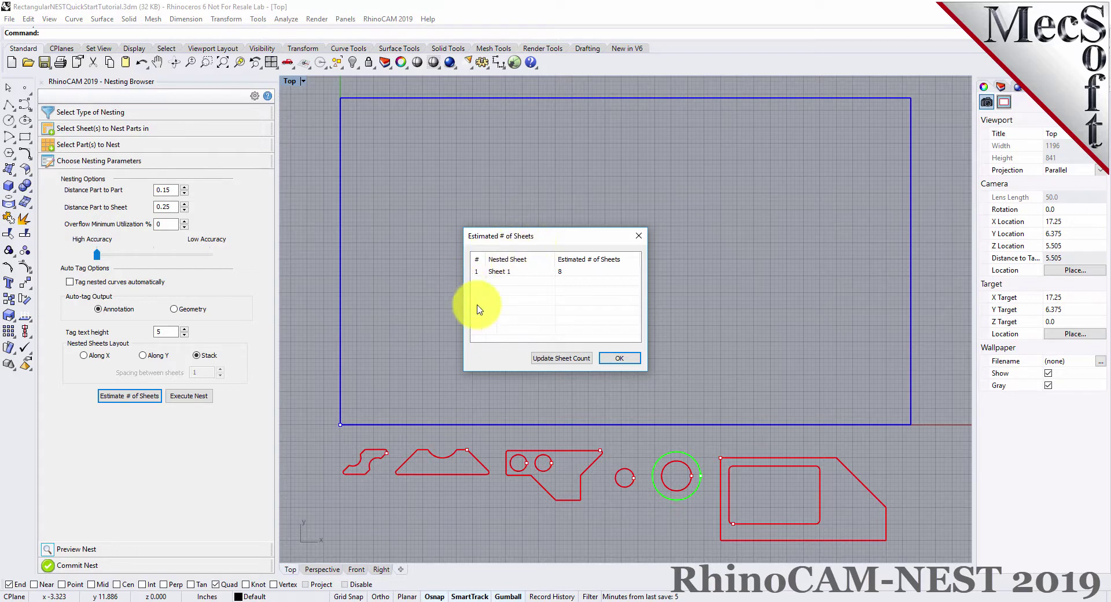
Apply the estimated 8 sheets to Sheet 1's count and close the estimate window.
left_click(516, 272)
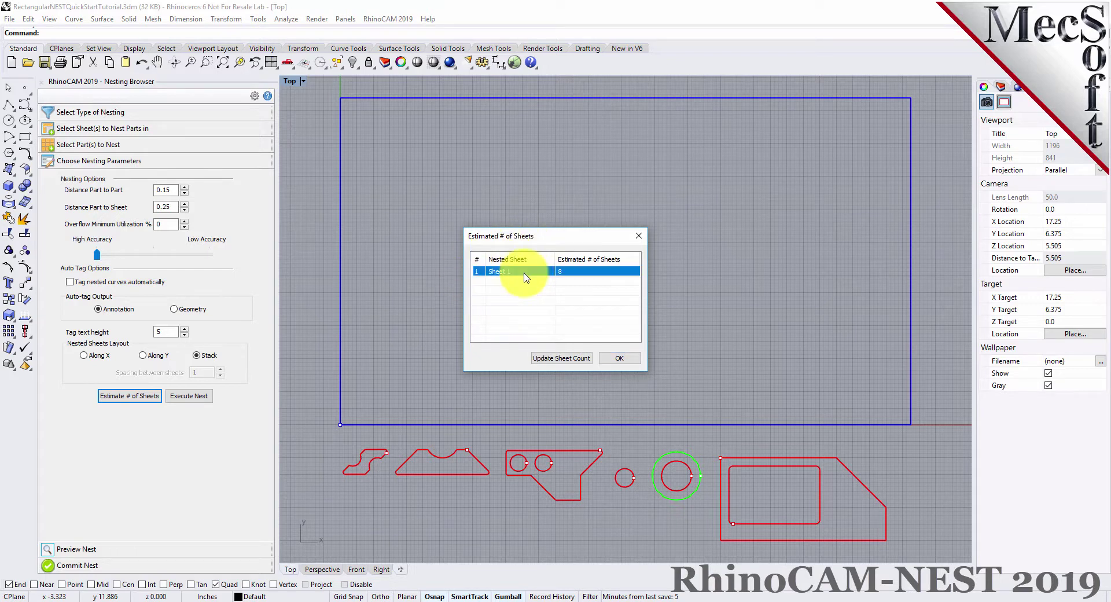
left_click(562, 357)
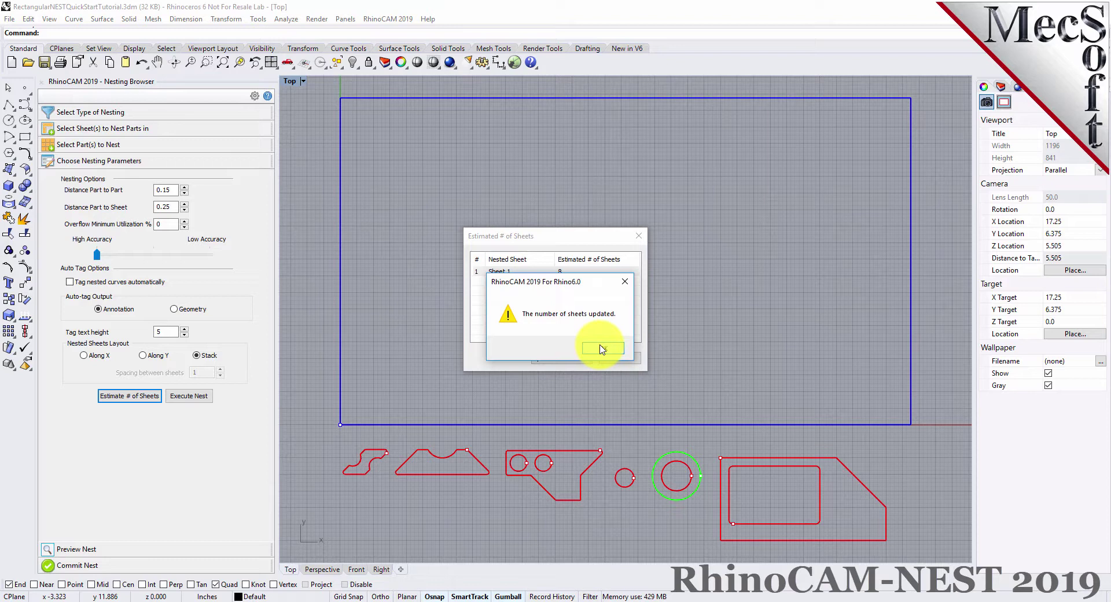
left_click(602, 347)
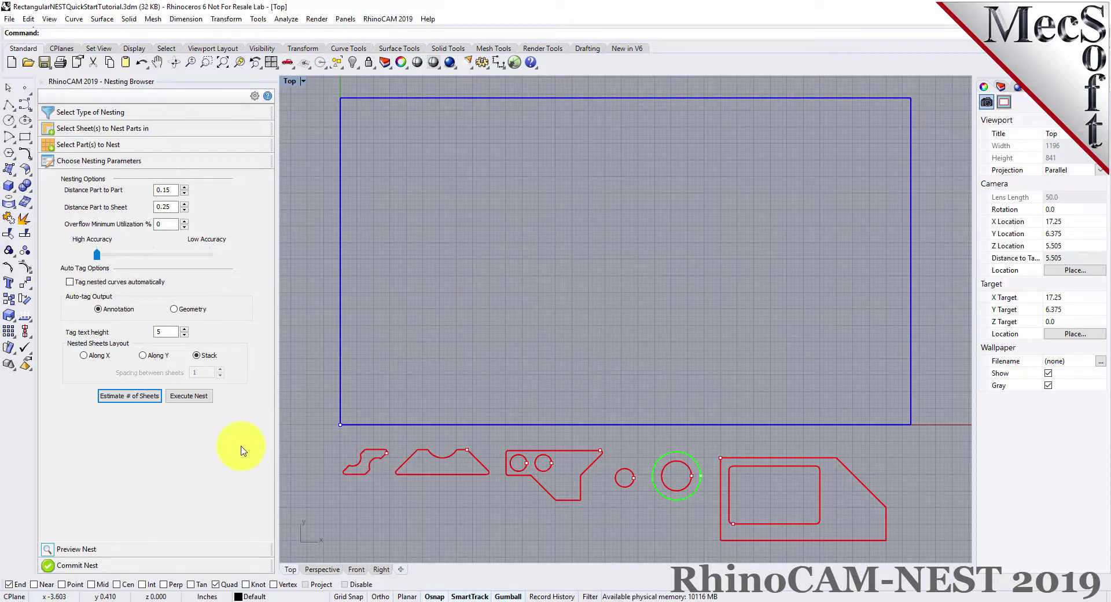
Execute the nest so the parts fill the sheets at about 86.85% utilization, none unnested.
left_click(198, 397)
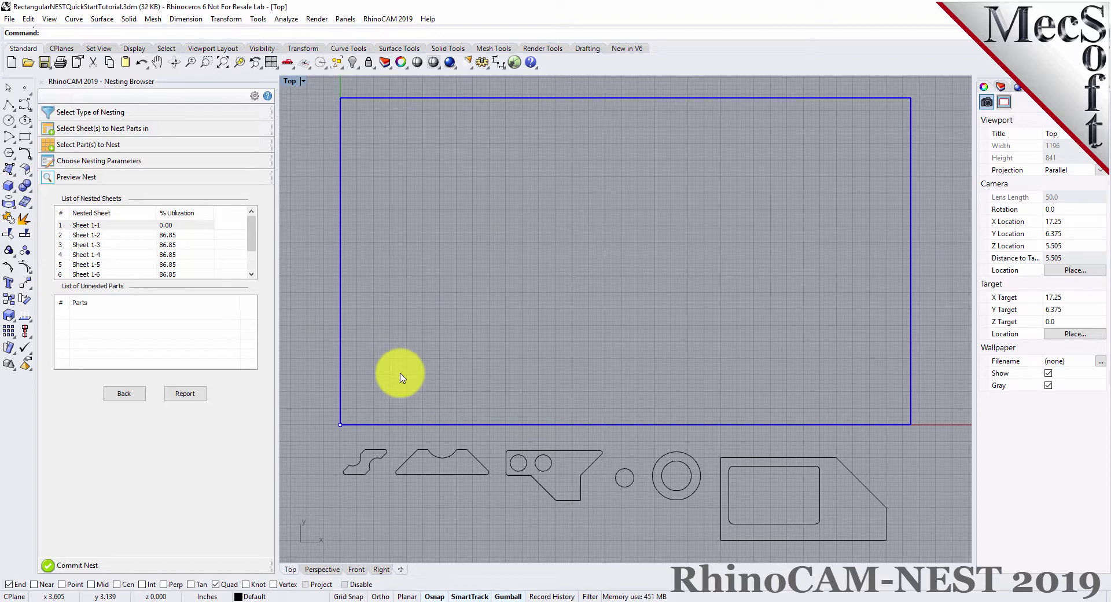
Set Sheet 1's grain direction to Along X in the sheet settings.
left_click(153, 132)
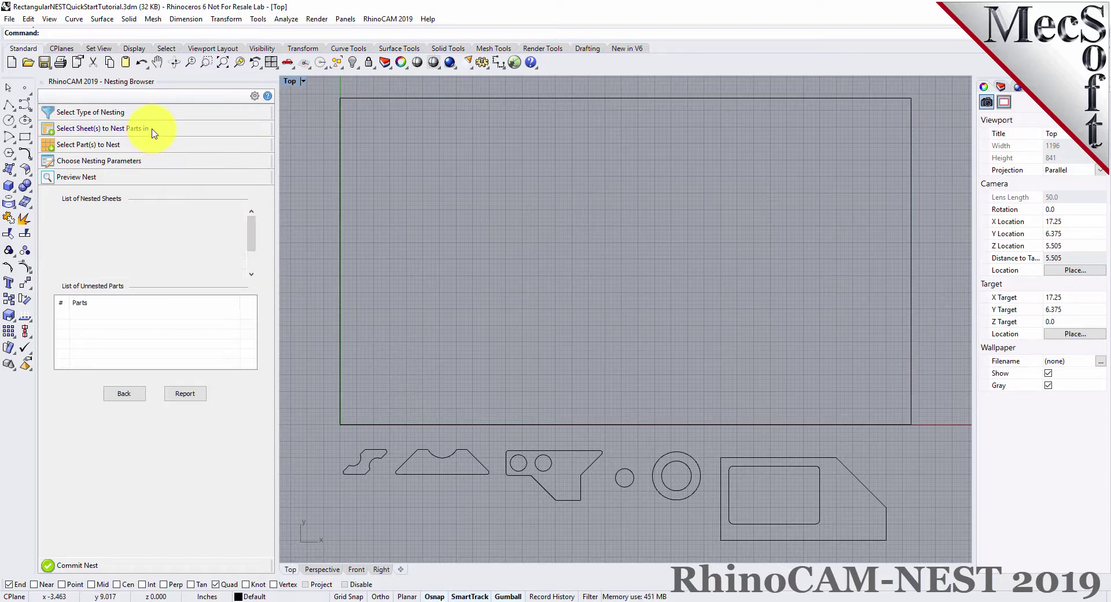
left_click(265, 187)
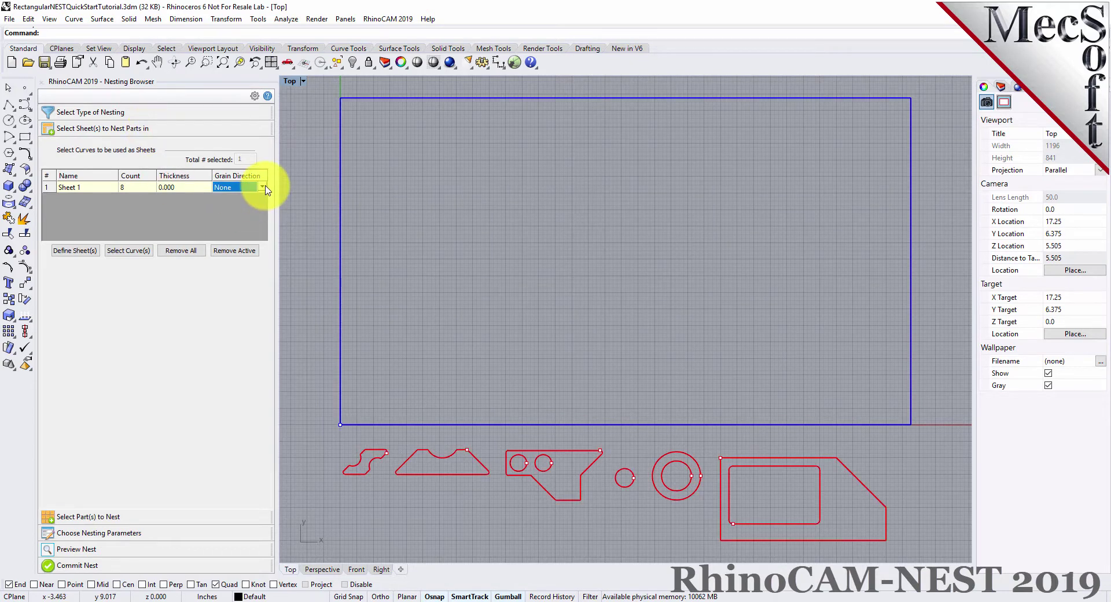
left_click(264, 188)
left_click(249, 209)
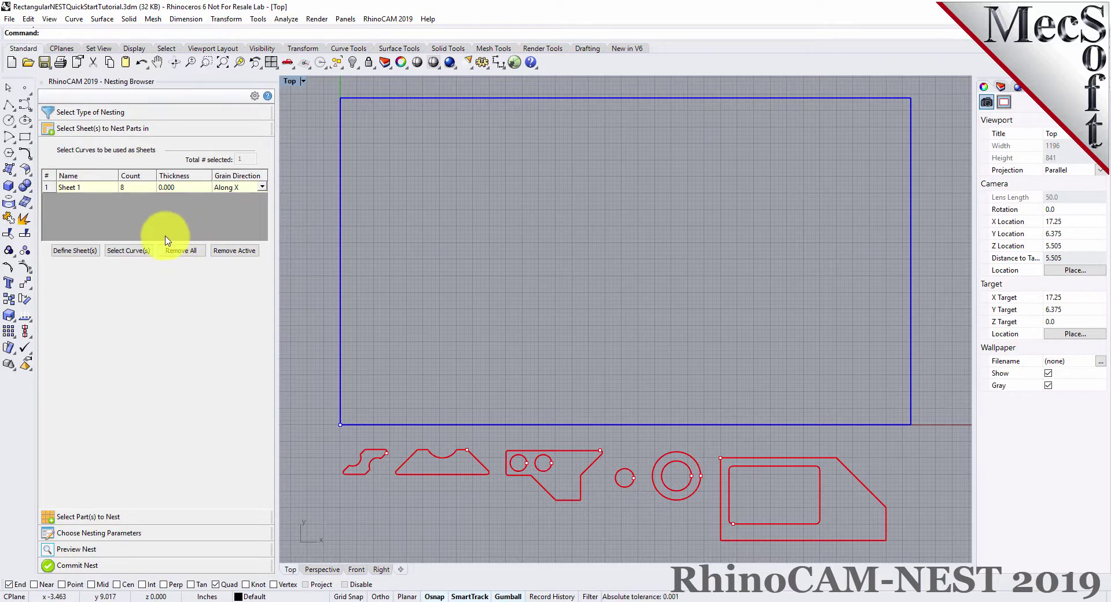
Set Part 10's grain direction to Along Y in the parts list.
left_click(190, 516)
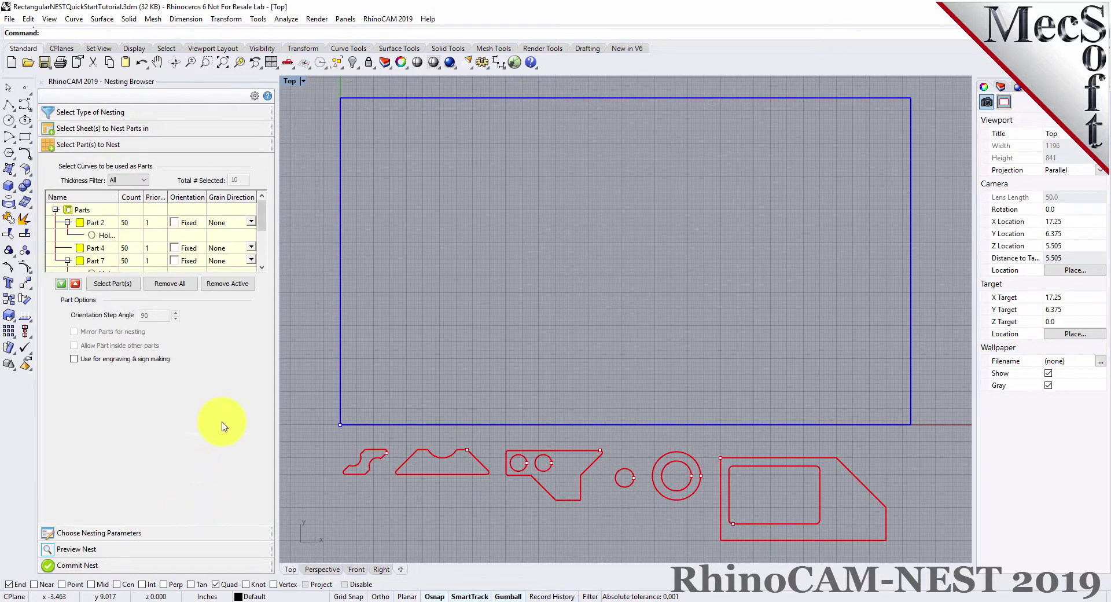
scroll(255, 219, "down", 2)
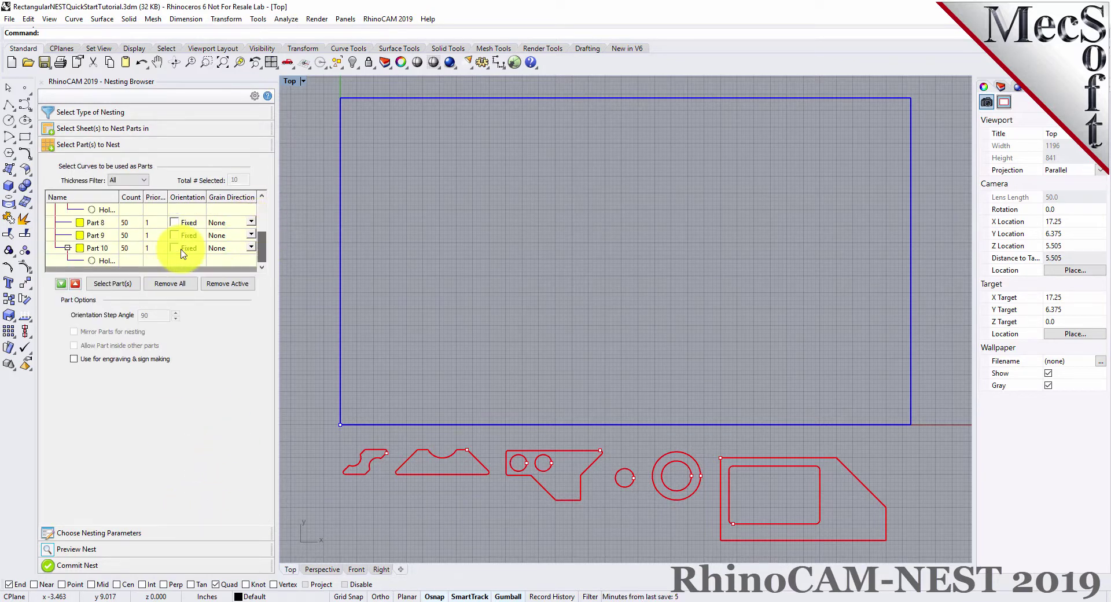
left_click(82, 249)
left_click(248, 248)
left_click(252, 248)
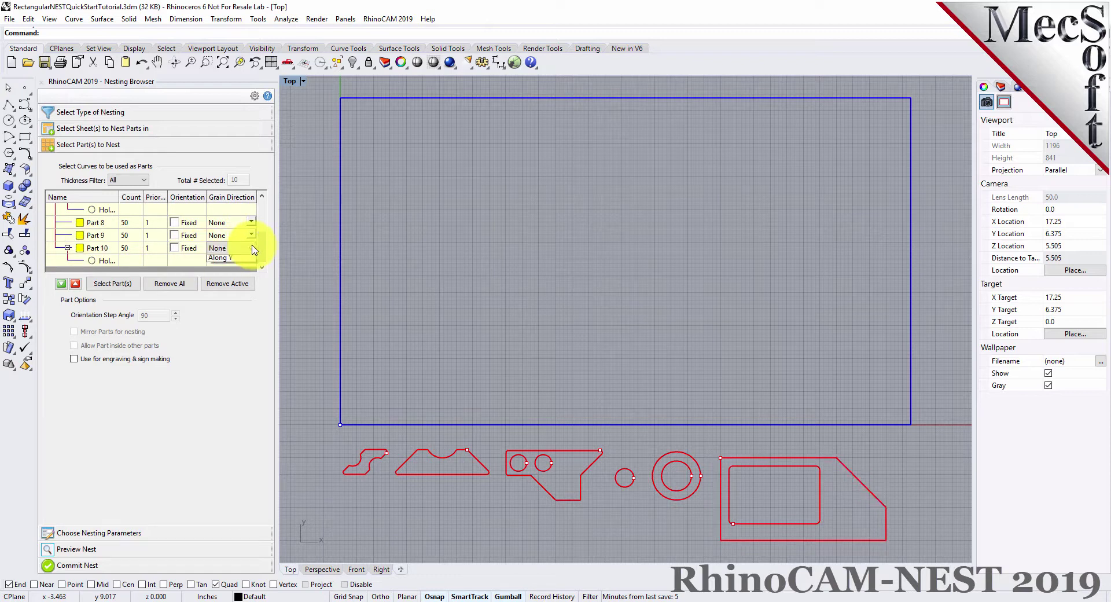
left_click(229, 270)
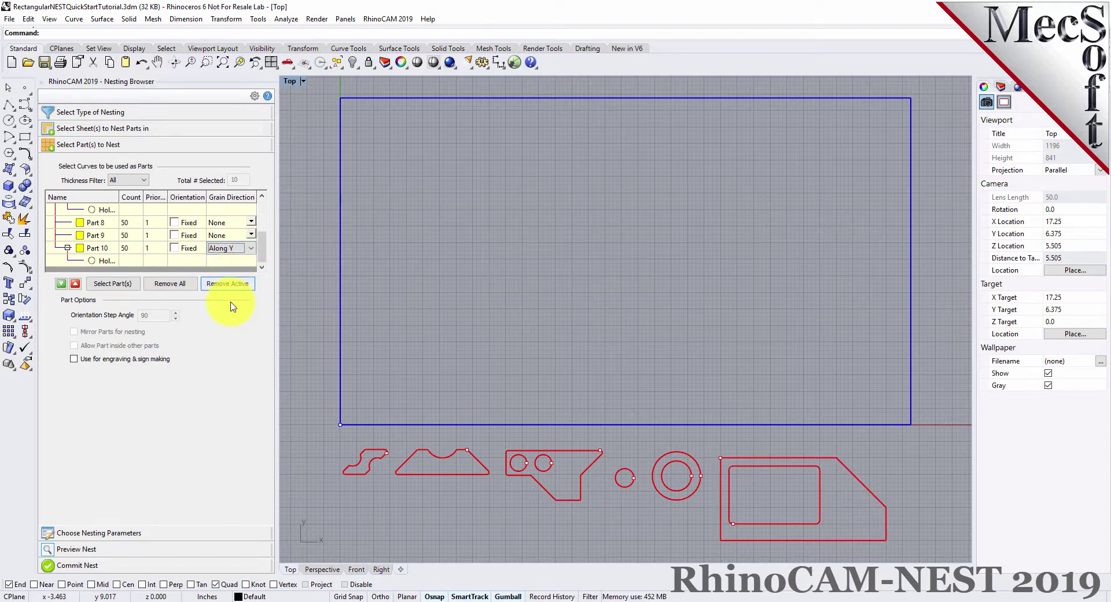
Re-run the nest and review Sheets 1-1 through 1-6, mostly 88.36% with Sheet 1-6 at 86.91%.
left_click(132, 537)
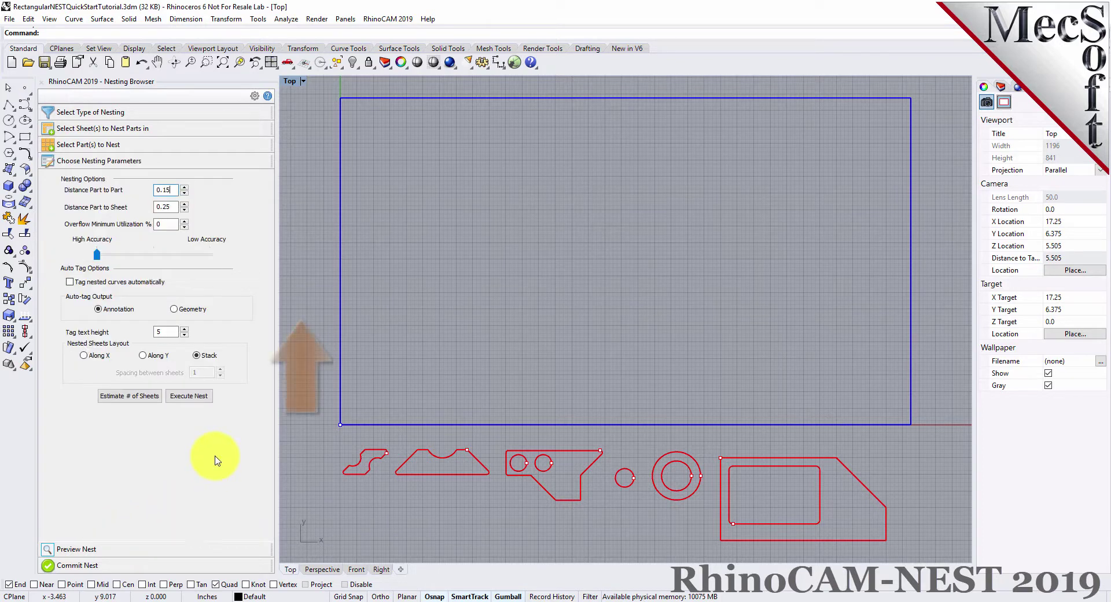
left_click(193, 398)
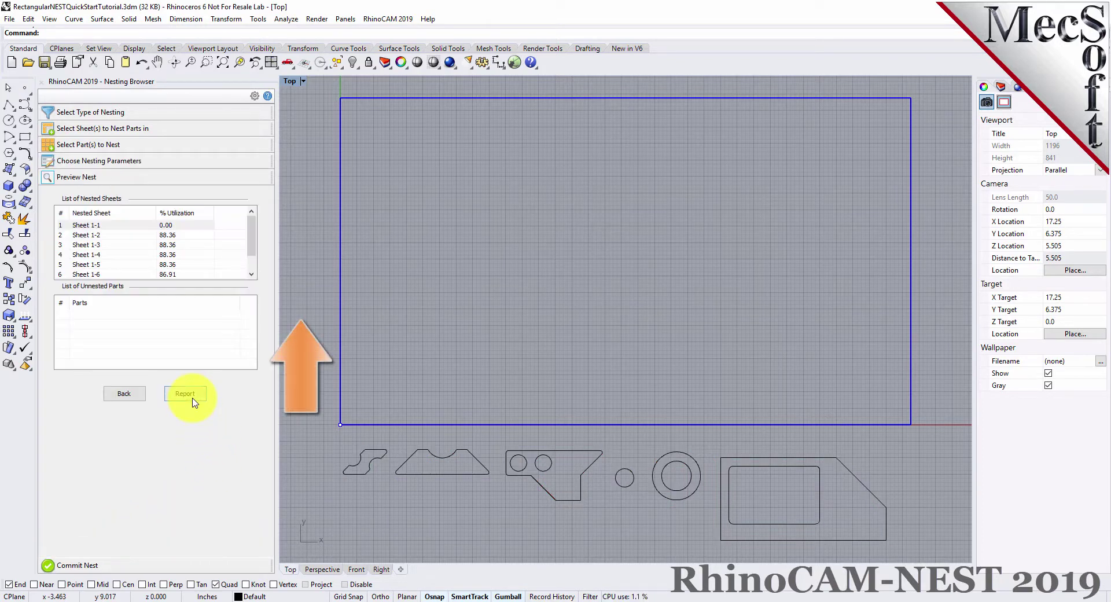
left_click(93, 226)
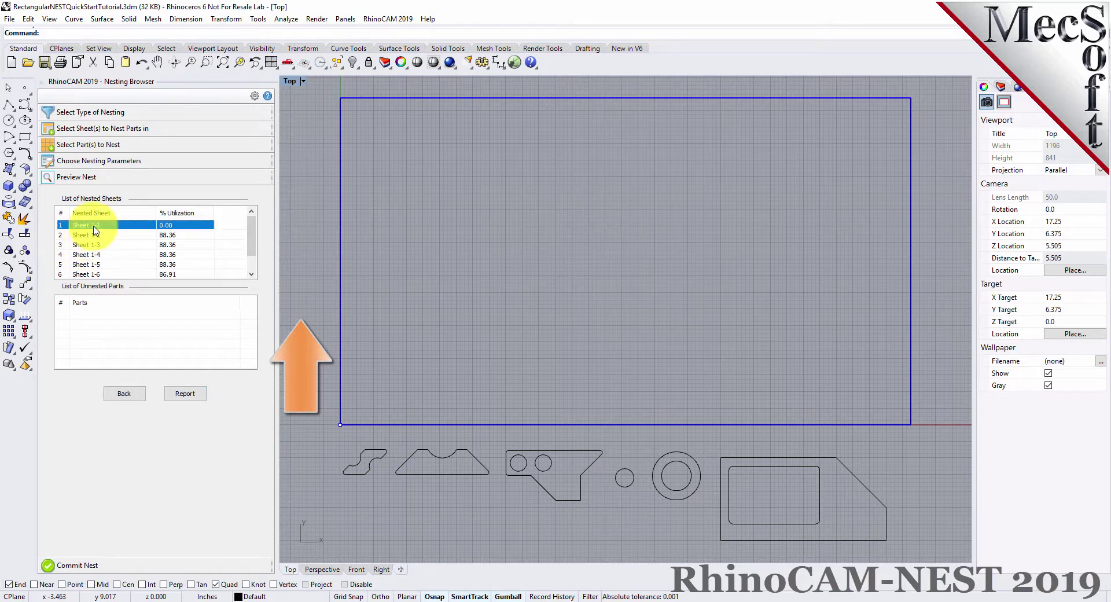
left_click(95, 234)
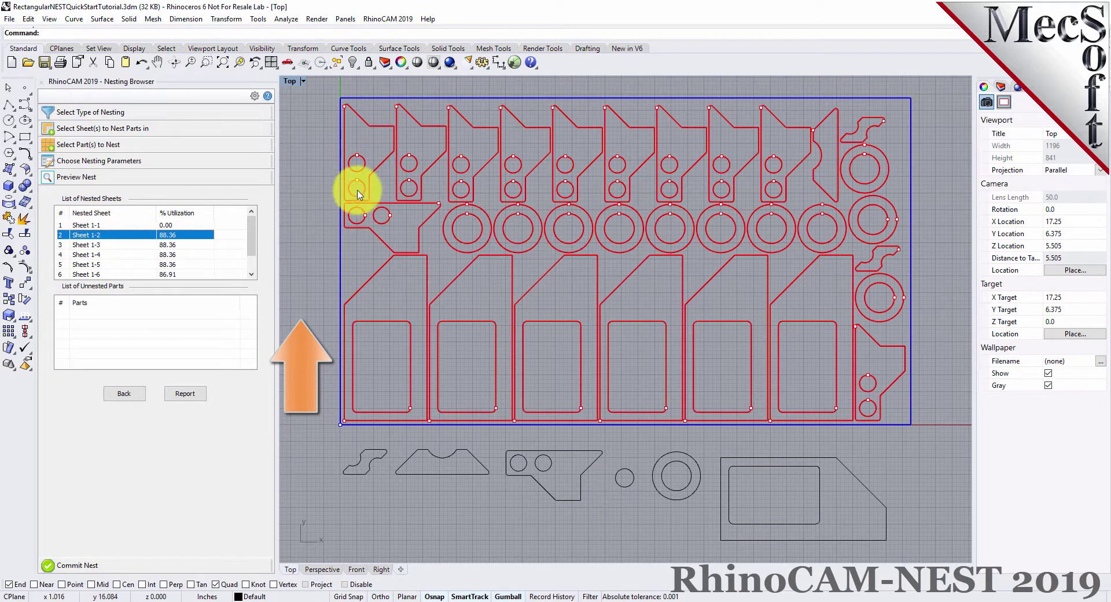
key("Down")
key("Down")
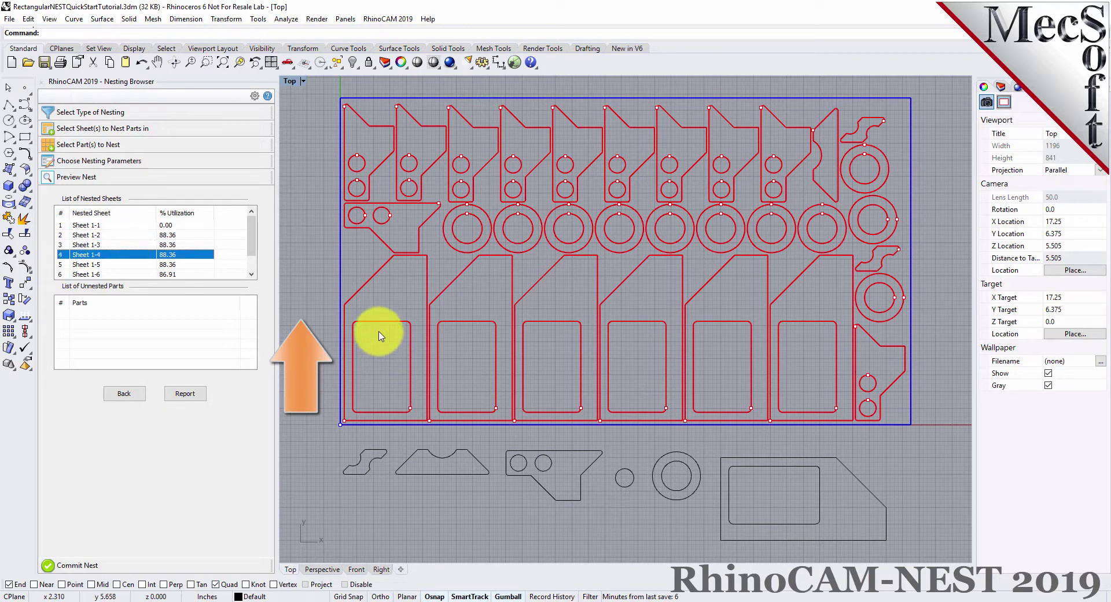
key("Down")
key("Down")
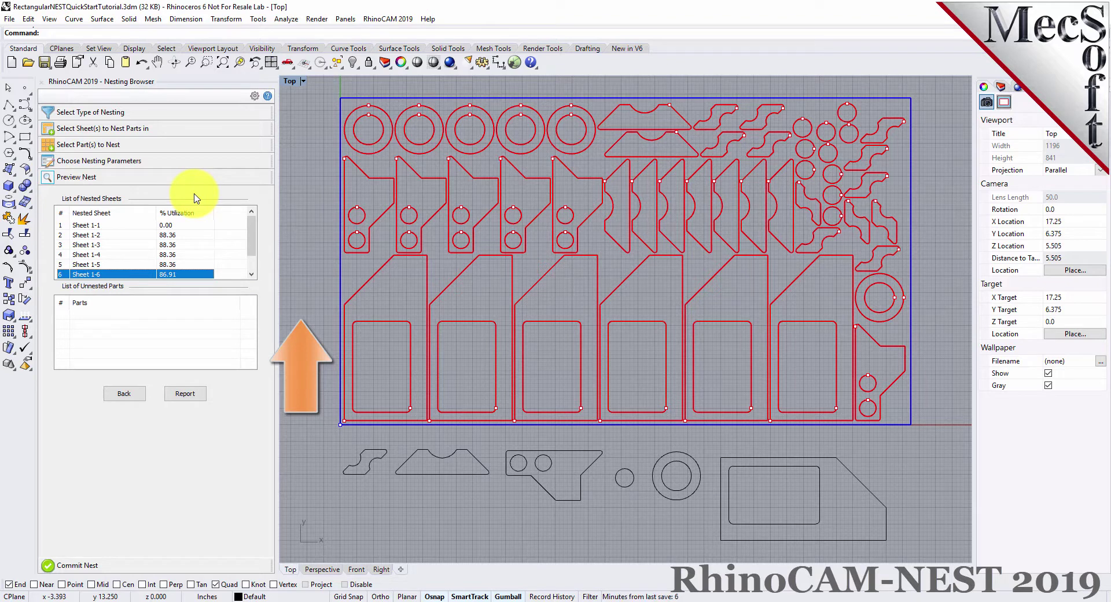
Commit the nest with 'Create a separate Layer for each nested sheet' kept on.
left_click(100, 564)
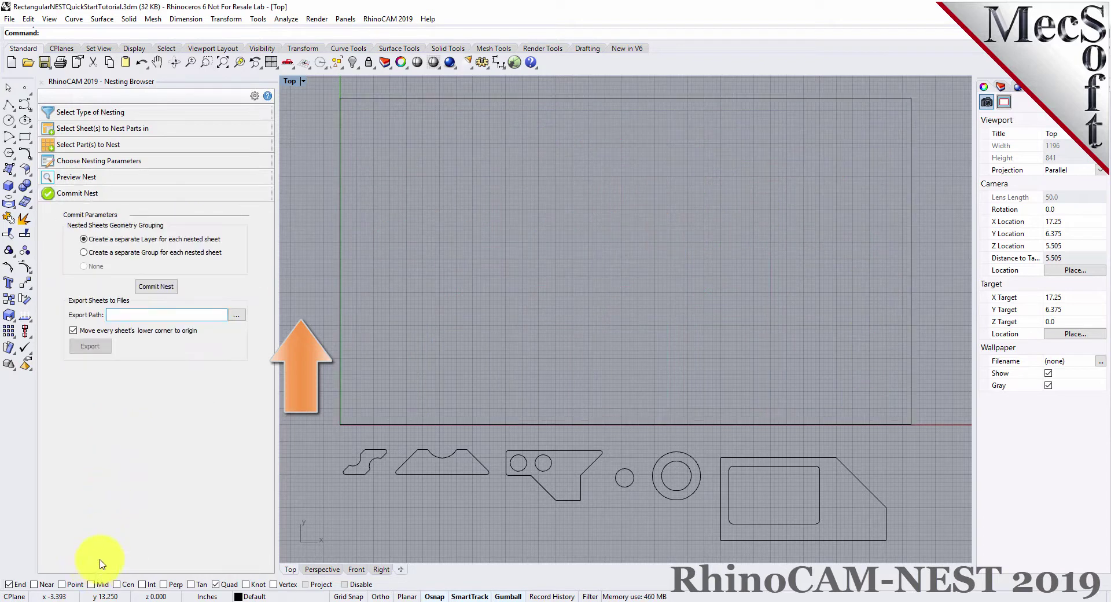
left_click(162, 289)
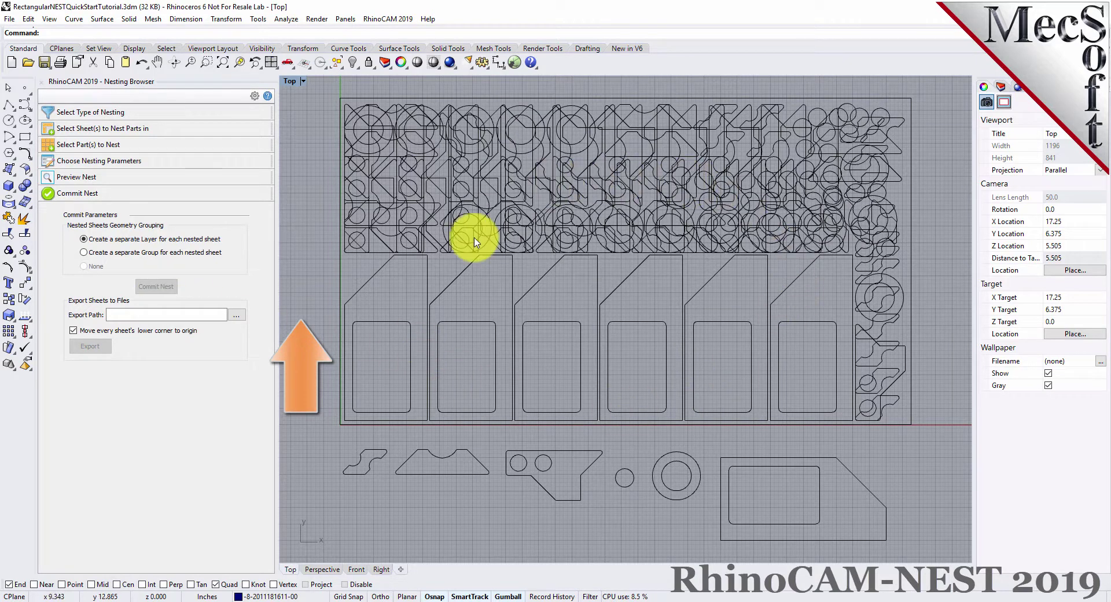
Show the Layers panel and check each new nested-sheet layer, 1 through 8.
left_click(1002, 88)
left_click(1008, 201)
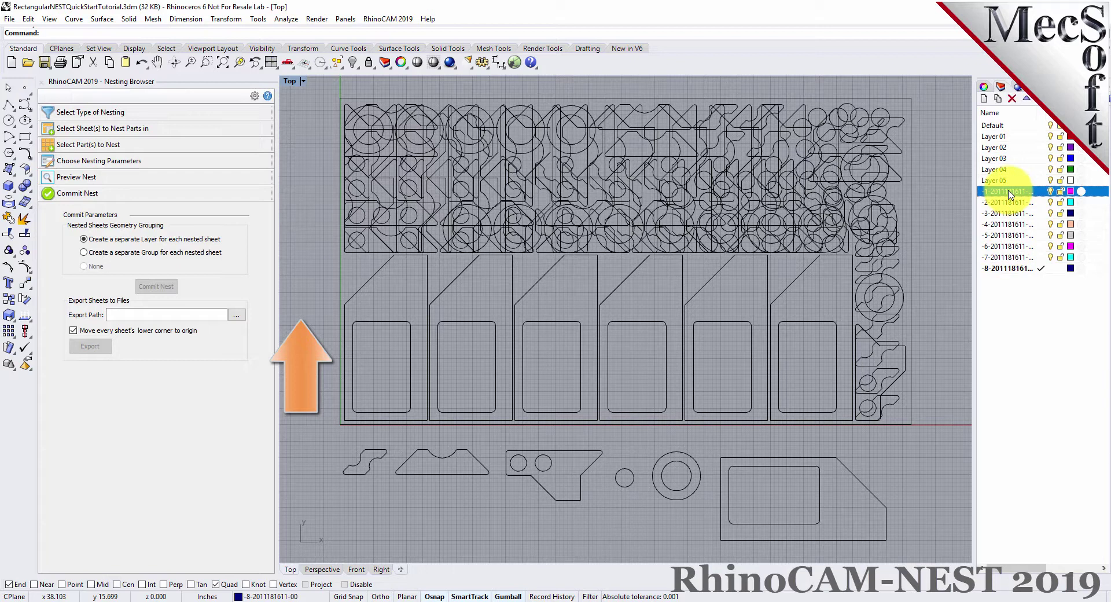
left_click(1007, 212)
left_click(1007, 224)
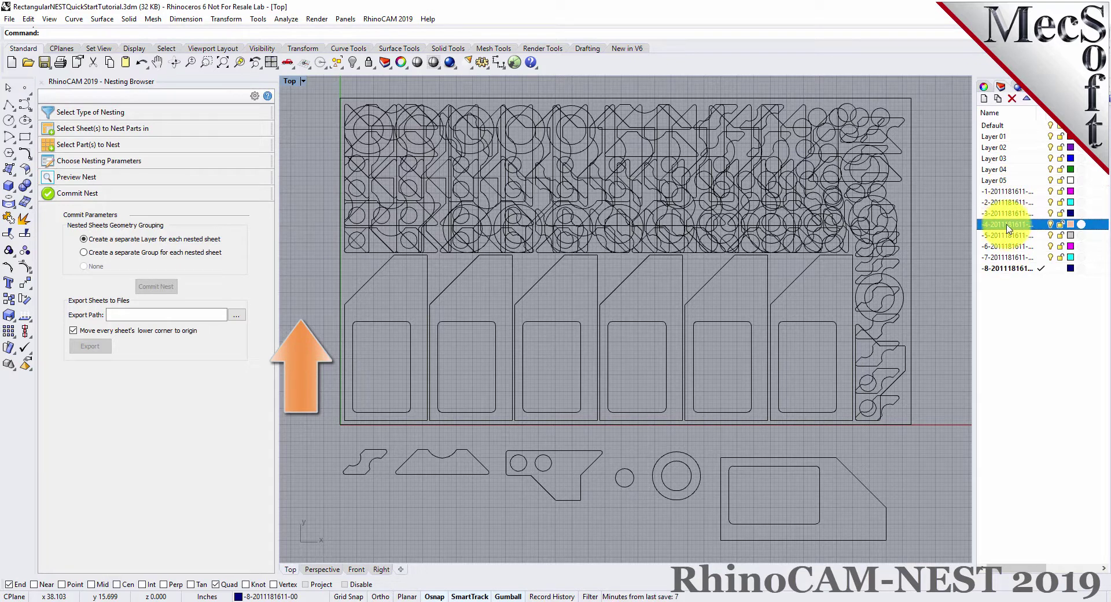
left_click(1009, 235)
left_click(1010, 246)
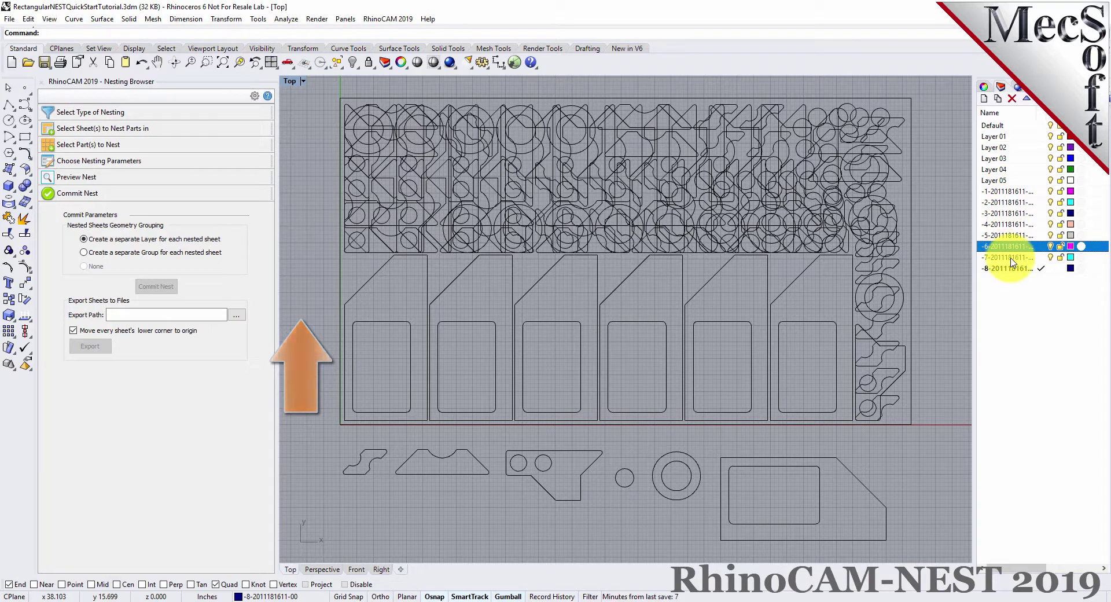
left_click(1011, 257)
left_click(1011, 268)
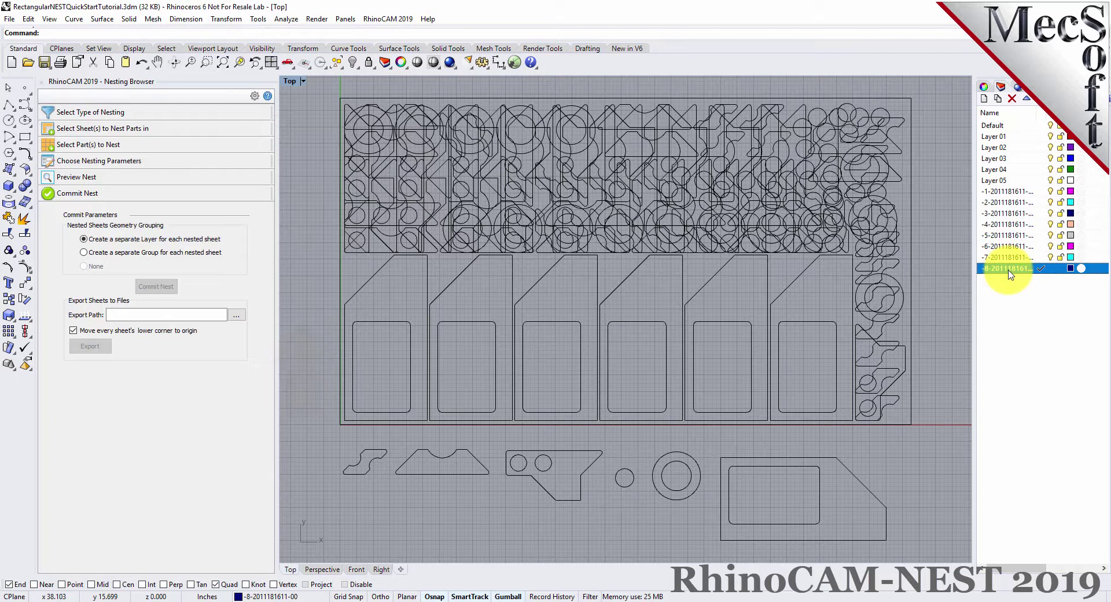